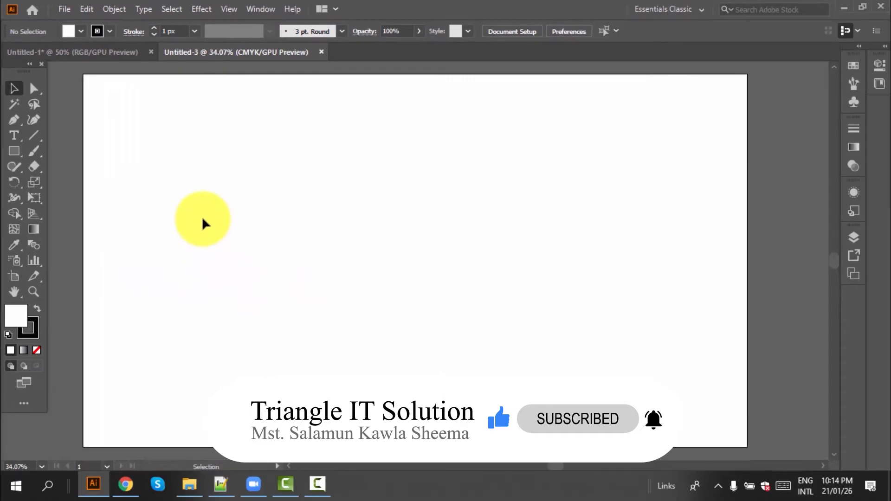
Detach the Paintbrush and Blob Brush tool group as a floating panel over the canvas
{"action": "key", "text": "b"}
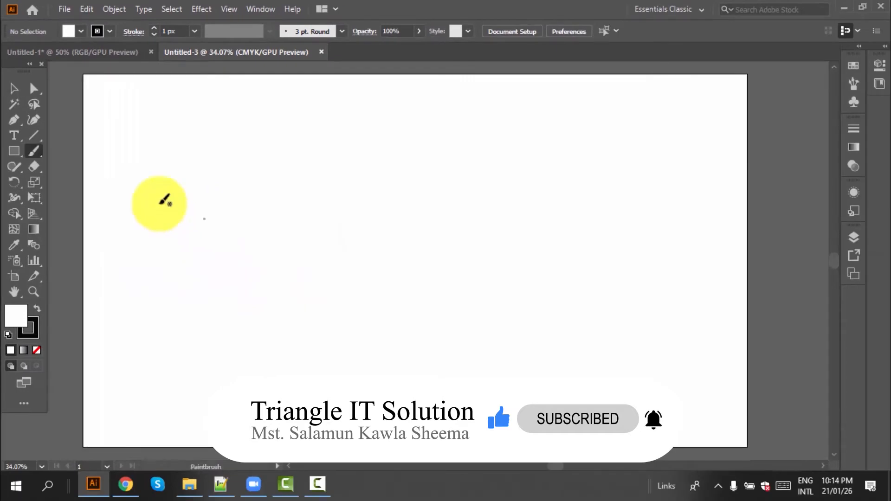
{"action": "left_click", "coordinate": [37, 152]}
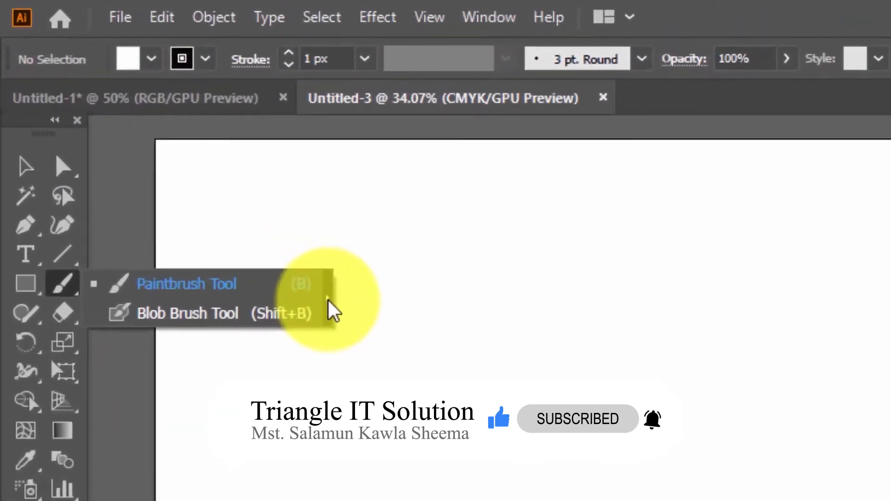
{"action": "left_click", "coordinate": [329, 302]}
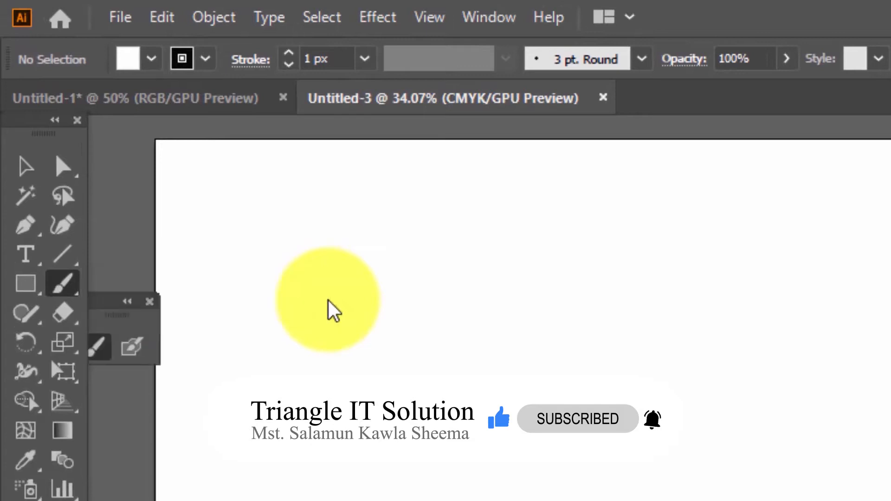
{"action": "mouse_move", "coordinate": [103, 312]}
{"action": "left_mouse_down"}
{"action": "mouse_move", "coordinate": [509, 191]}
{"action": "mouse_move", "coordinate": [551, 148]}
{"action": "left_mouse_up"}
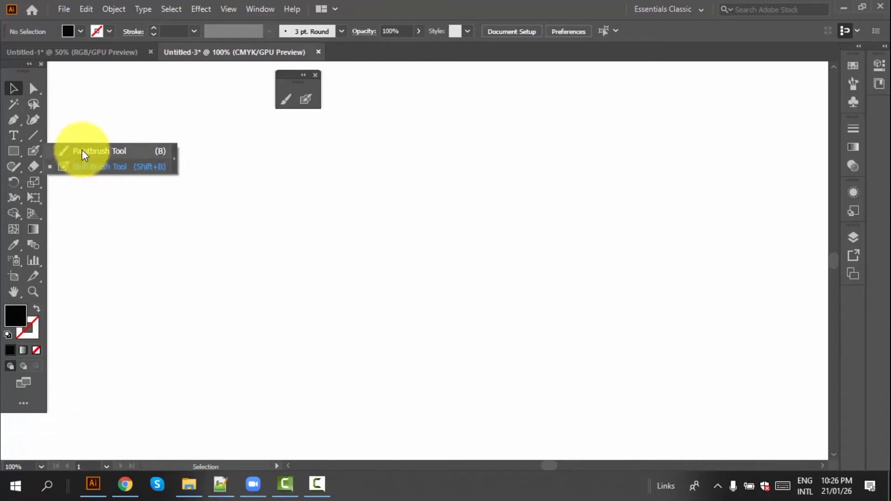
Paint a black zigzag line across the upper part of the canvas with the Paintbrush tool
{"action": "left_click", "coordinate": [82, 149]}
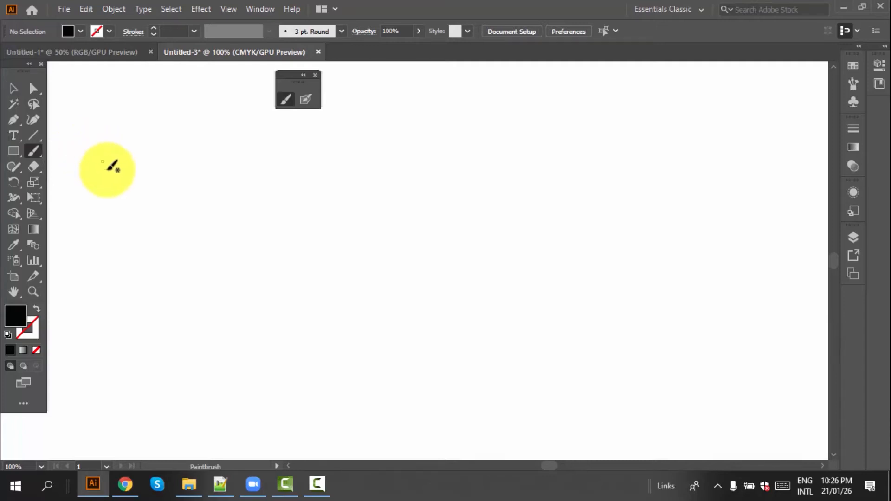
{"action": "mouse_move", "coordinate": [130, 213]}
{"action": "left_mouse_down"}
{"action": "mouse_move", "coordinate": [166, 186]}
{"action": "mouse_move", "coordinate": [177, 213]}
{"action": "mouse_move", "coordinate": [218, 164]}
{"action": "mouse_move", "coordinate": [222, 215]}
{"action": "mouse_move", "coordinate": [273, 175]}
{"action": "mouse_move", "coordinate": [279, 217]}
{"action": "mouse_move", "coordinate": [303, 181]}
{"action": "mouse_move", "coordinate": [335, 203]}
{"action": "mouse_move", "coordinate": [358, 170]}
{"action": "mouse_move", "coordinate": [382, 209]}
{"action": "mouse_move", "coordinate": [406, 183]}
{"action": "mouse_move", "coordinate": [439, 213]}
{"action": "mouse_move", "coordinate": [457, 184]}
{"action": "mouse_move", "coordinate": [477, 206]}
{"action": "mouse_move", "coordinate": [501, 197]}
{"action": "mouse_move", "coordinate": [539, 201]}
{"action": "left_mouse_up"}
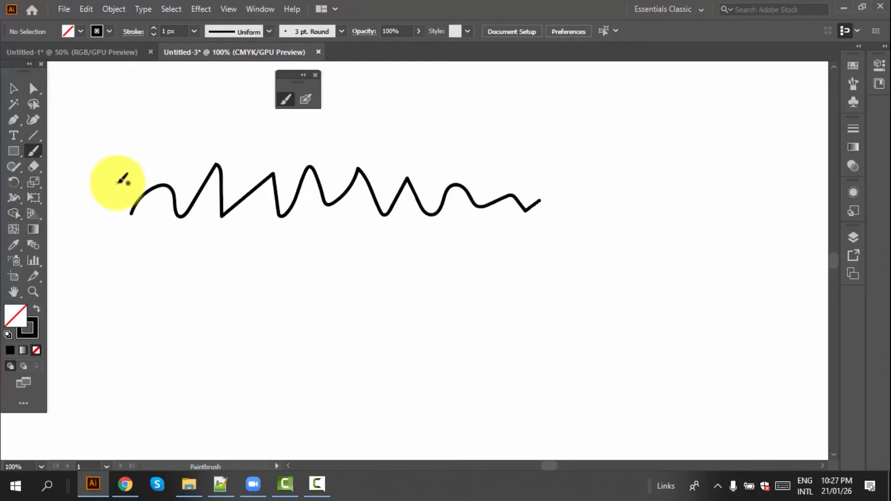
Reshape several peaks and valleys of the zigzag line by moving its anchor points with the Curvature tool
{"action": "left_click", "coordinate": [35, 119]}
{"action": "left_click", "coordinate": [156, 193]}
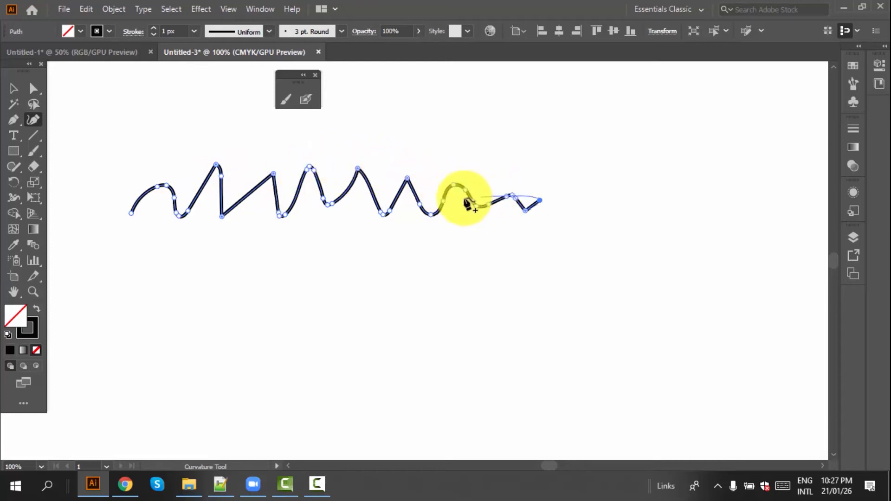
{"action": "left_click_drag", "start_coordinate": [407, 177], "coordinate": [338, 172]}
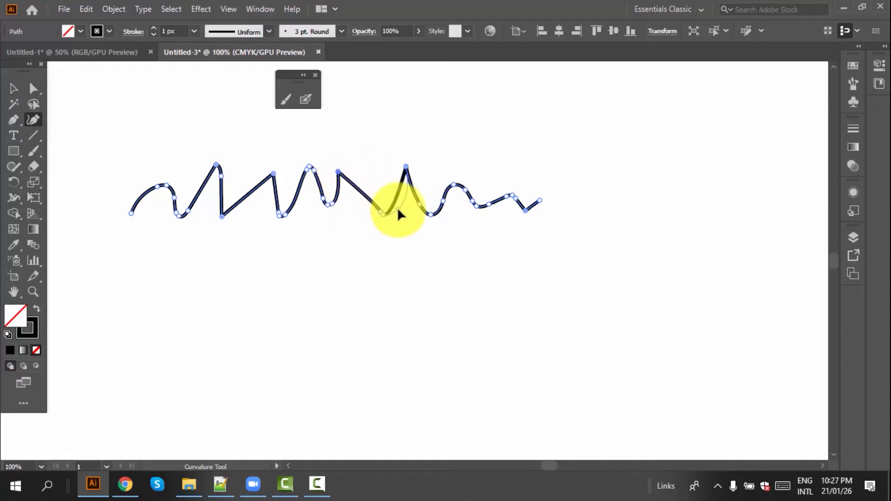
{"action": "left_click", "coordinate": [397, 210]}
{"action": "left_click_drag", "start_coordinate": [234, 198], "coordinate": [234, 191]}
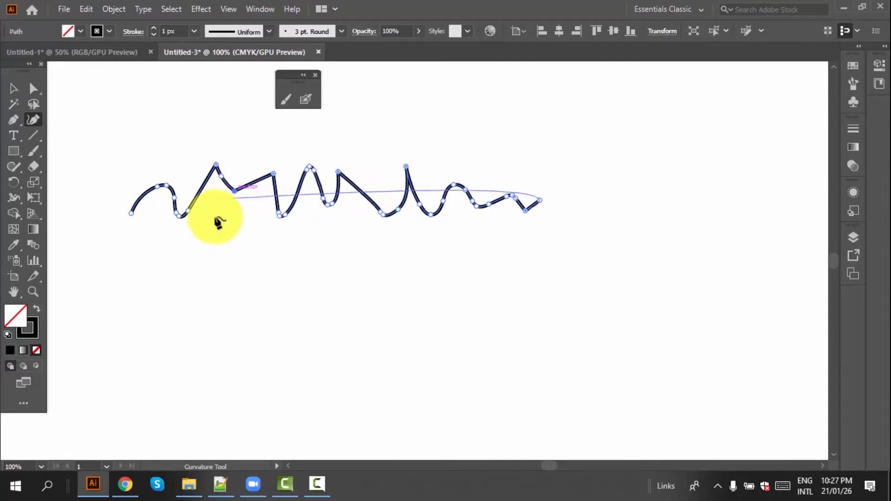
{"action": "left_click_drag", "start_coordinate": [188, 211], "coordinate": [192, 180]}
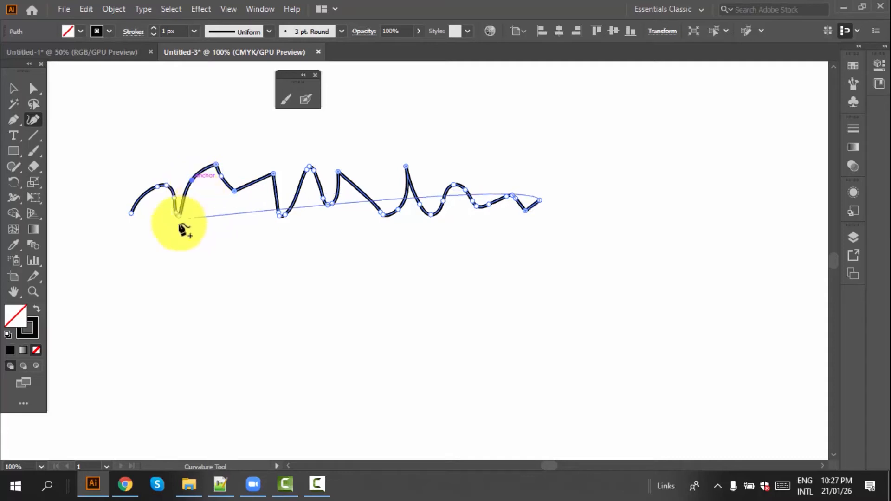
Paint a long wavy line below the zigzag line with the Blob Brush tool
{"action": "left_click", "coordinate": [13, 88]}
{"action": "left_click_drag", "start_coordinate": [31, 152], "coordinate": [86, 169]}
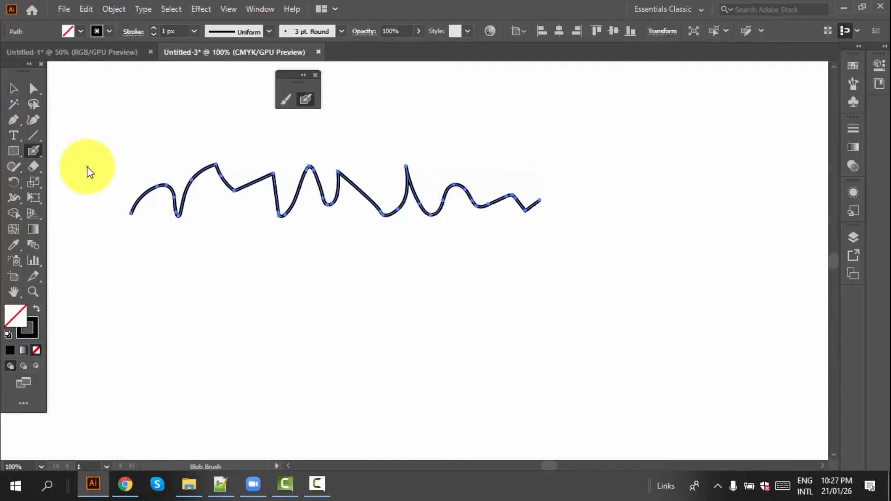
{"action": "mouse_move", "coordinate": [112, 342]}
{"action": "left_mouse_down"}
{"action": "mouse_move", "coordinate": [131, 315]}
{"action": "mouse_move", "coordinate": [171, 340]}
{"action": "mouse_move", "coordinate": [220, 298]}
{"action": "mouse_move", "coordinate": [268, 313]}
{"action": "mouse_move", "coordinate": [287, 344]}
{"action": "mouse_move", "coordinate": [356, 291]}
{"action": "mouse_move", "coordinate": [371, 342]}
{"action": "mouse_move", "coordinate": [412, 305]}
{"action": "mouse_move", "coordinate": [463, 366]}
{"action": "mouse_move", "coordinate": [522, 309]}
{"action": "mouse_move", "coordinate": [553, 316]}
{"action": "mouse_move", "coordinate": [621, 281]}
{"action": "mouse_move", "coordinate": [644, 304]}
{"action": "left_mouse_up"}
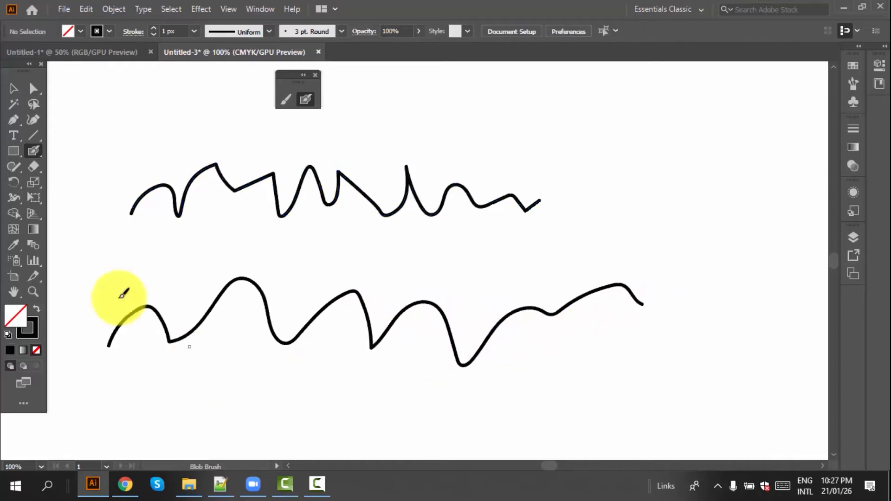
Bulge the first two humps of the Blob Brush line into filled shapes by moving its outline points with the Curvature tool
{"action": "left_click", "coordinate": [32, 120]}
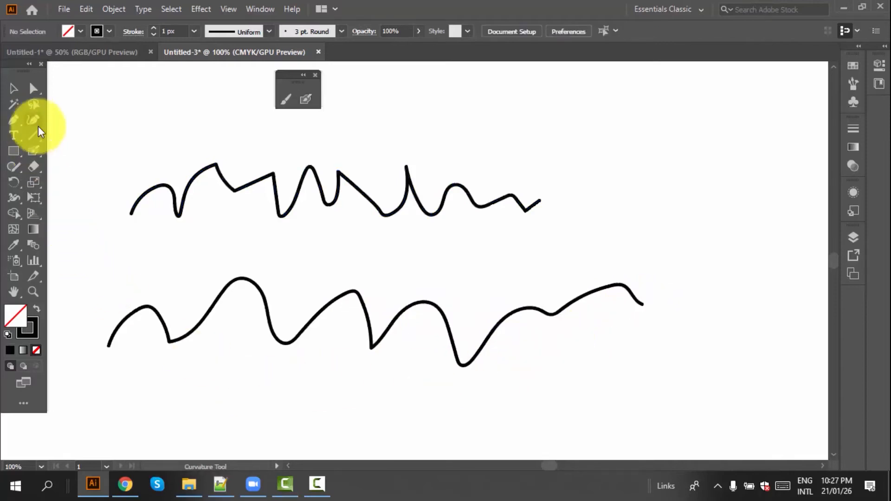
{"action": "left_click", "coordinate": [143, 315]}
{"action": "scroll", "coordinate": [130, 343], "scroll_direction": "down", "scroll_amount": 2}
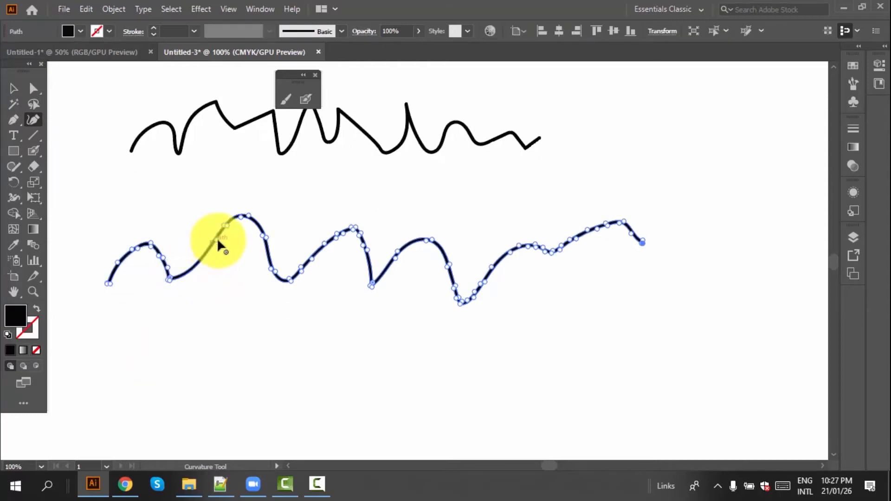
{"action": "left_click_drag", "start_coordinate": [216, 240], "coordinate": [229, 258]}
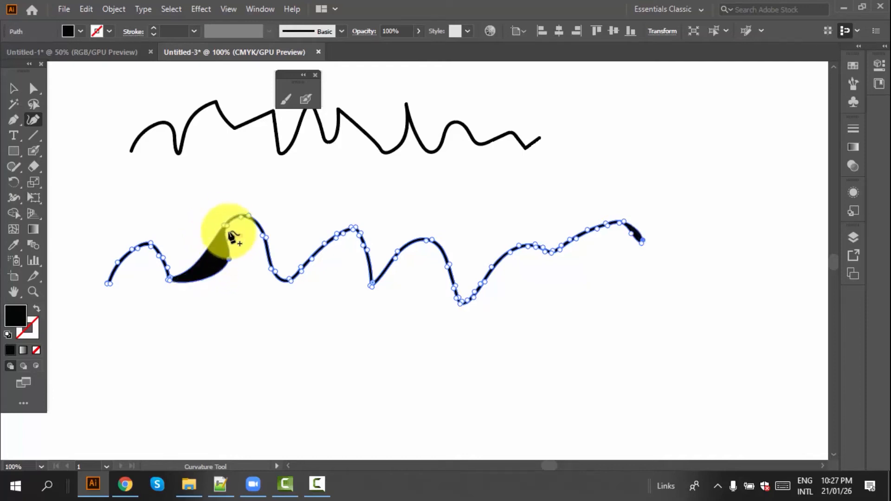
{"action": "left_click", "coordinate": [245, 247]}
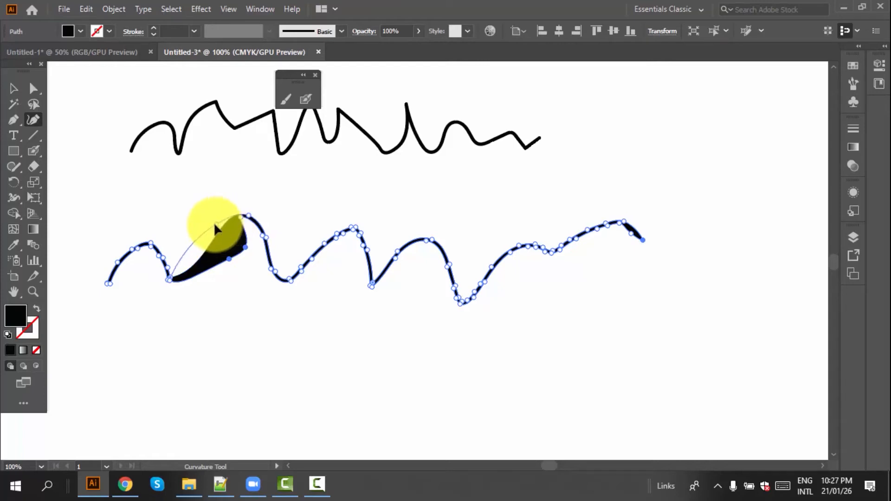
{"action": "left_click", "coordinate": [205, 222]}
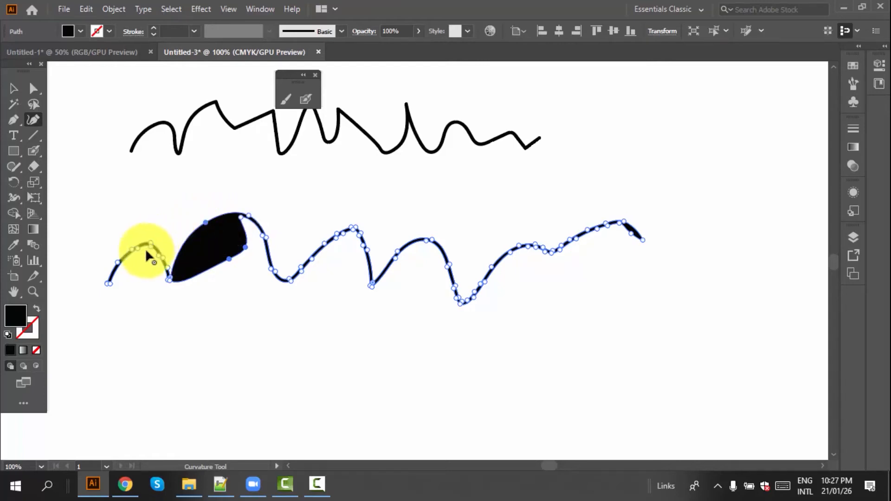
{"action": "left_click_drag", "start_coordinate": [118, 262], "coordinate": [98, 254]}
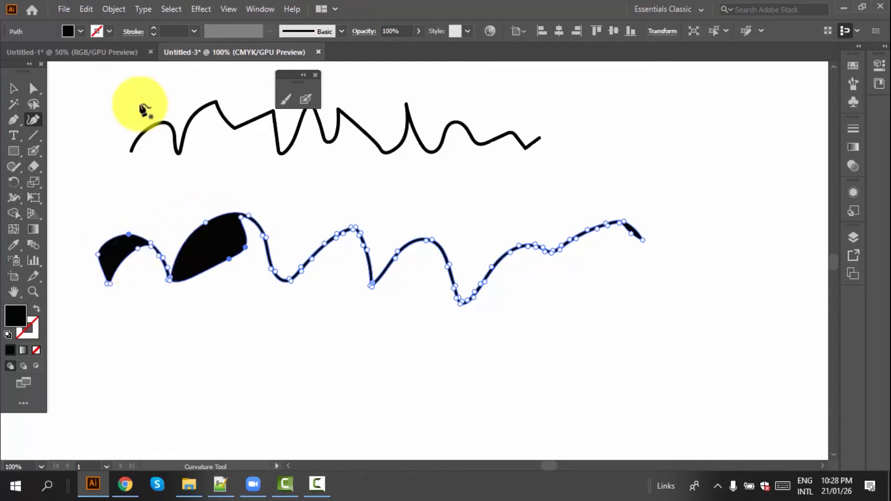
Shift the anchor points at the left end of the Blob Brush line slightly outward with the Direct Selection tool
{"action": "left_click", "coordinate": [33, 89]}
{"action": "left_click_drag", "start_coordinate": [133, 114], "coordinate": [193, 164]}
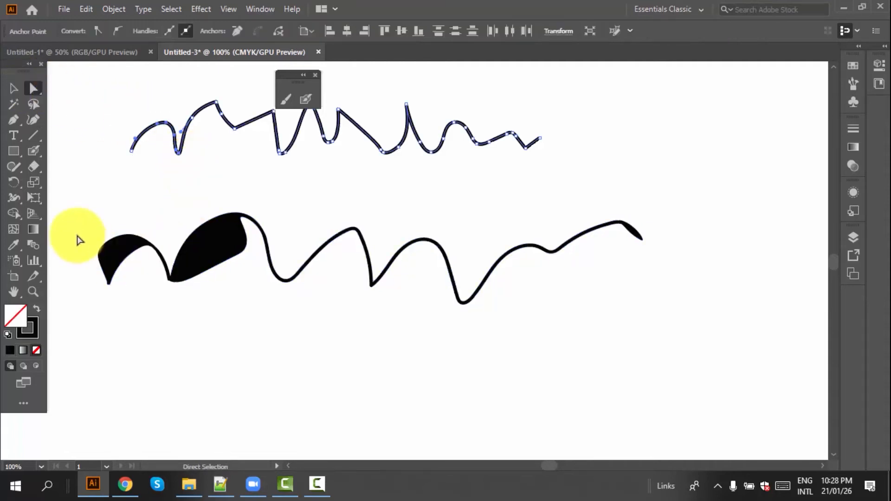
{"action": "left_click_drag", "start_coordinate": [85, 223], "coordinate": [145, 292]}
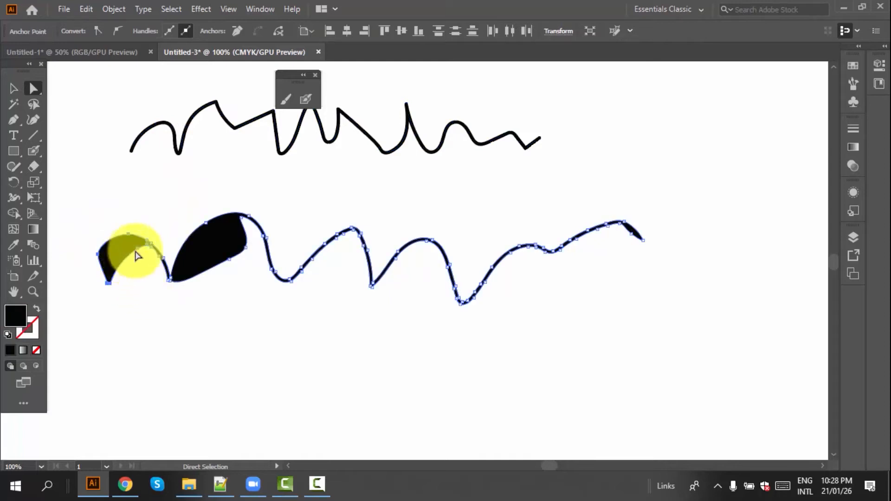
{"action": "left_click_drag", "start_coordinate": [136, 254], "coordinate": [131, 257]}
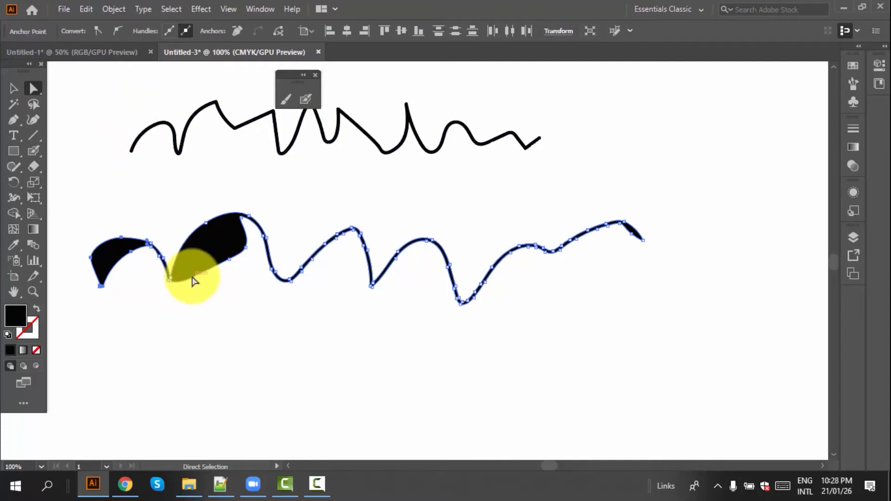
Move the whole Blob Brush line down and shift the second peak of the upper zigzag line with Direct Selection
{"action": "left_click_drag", "start_coordinate": [193, 280], "coordinate": [223, 312]}
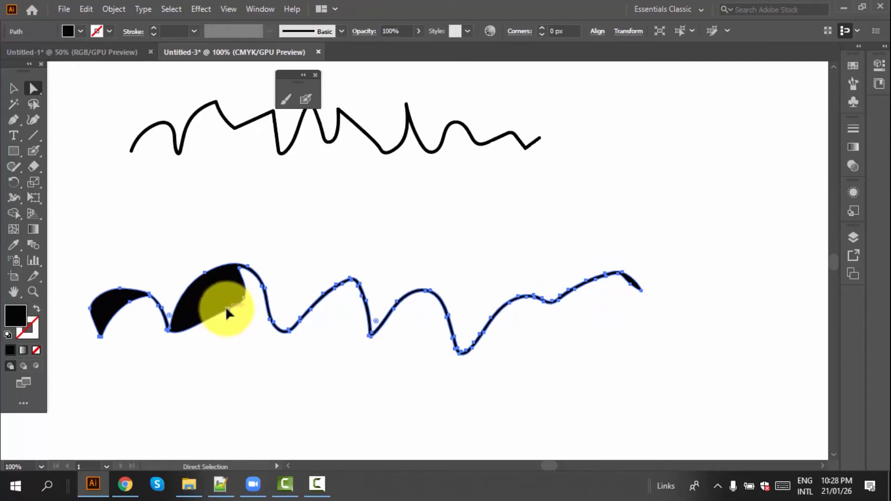
{"action": "left_click", "coordinate": [227, 308]}
{"action": "left_click_drag", "start_coordinate": [204, 85], "coordinate": [238, 152]}
{"action": "left_click_drag", "start_coordinate": [217, 106], "coordinate": [204, 114]}
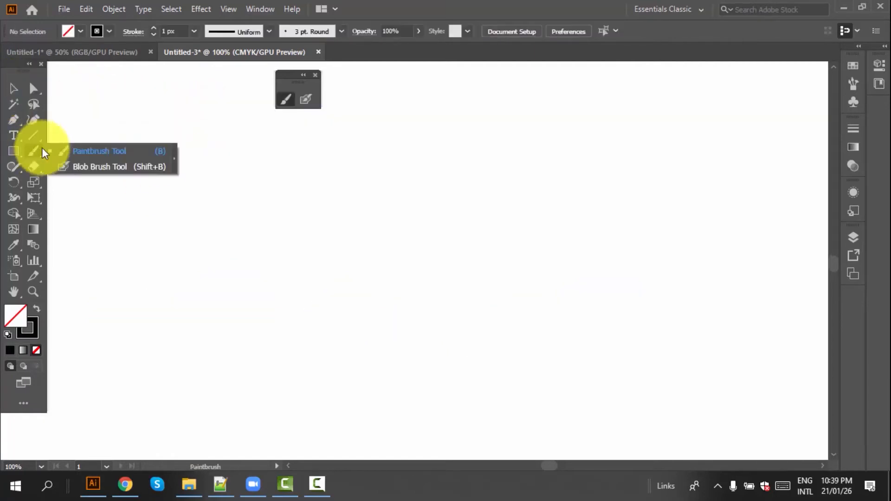
Paint a test stroke with an enlarged Paintbrush and delete it
{"action": "left_click", "coordinate": [108, 149]}
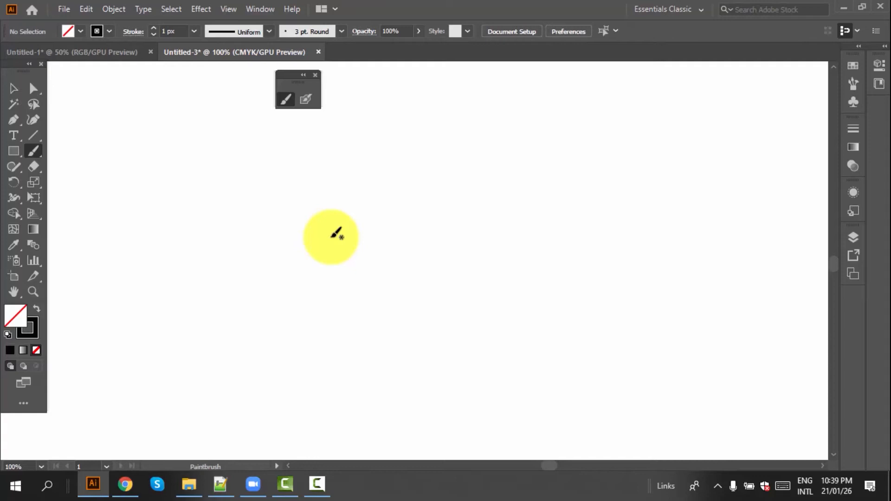
{"action": "key", "text": "bracketright"}
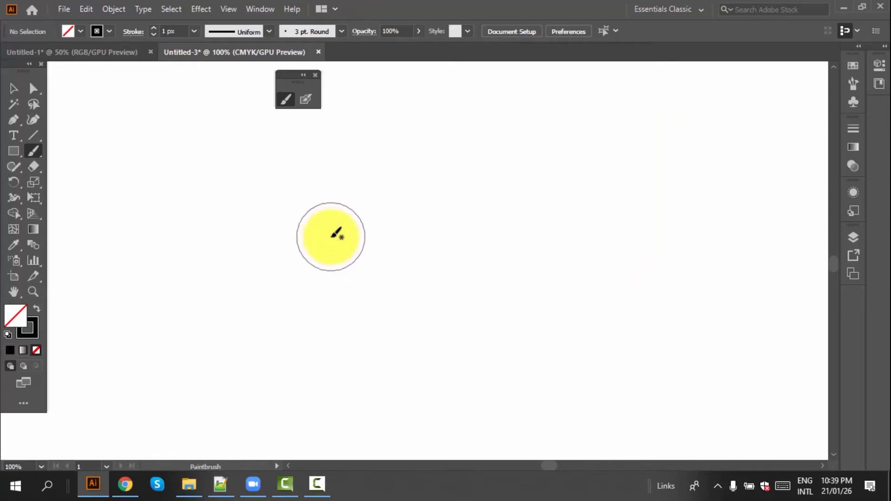
{"action": "mouse_move", "coordinate": [184, 193]}
{"action": "left_mouse_down"}
{"action": "mouse_move", "coordinate": [238, 266]}
{"action": "mouse_move", "coordinate": [310, 206]}
{"action": "mouse_move", "coordinate": [384, 241]}
{"action": "mouse_move", "coordinate": [379, 299]}
{"action": "mouse_move", "coordinate": [431, 206]}
{"action": "mouse_move", "coordinate": [513, 196]}
{"action": "mouse_move", "coordinate": [507, 303]}
{"action": "mouse_move", "coordinate": [551, 222]}
{"action": "mouse_move", "coordinate": [680, 196]}
{"action": "mouse_move", "coordinate": [657, 290]}
{"action": "mouse_move", "coordinate": [725, 365]}
{"action": "mouse_move", "coordinate": [710, 385]}
{"action": "mouse_move", "coordinate": [527, 390]}
{"action": "mouse_move", "coordinate": [300, 381]}
{"action": "mouse_move", "coordinate": [267, 366]}
{"action": "left_mouse_up"}
{"action": "left_click", "coordinate": [13, 88]}
{"action": "left_click_drag", "start_coordinate": [139, 119], "coordinate": [299, 279]}
{"action": "key", "text": "Delete"}
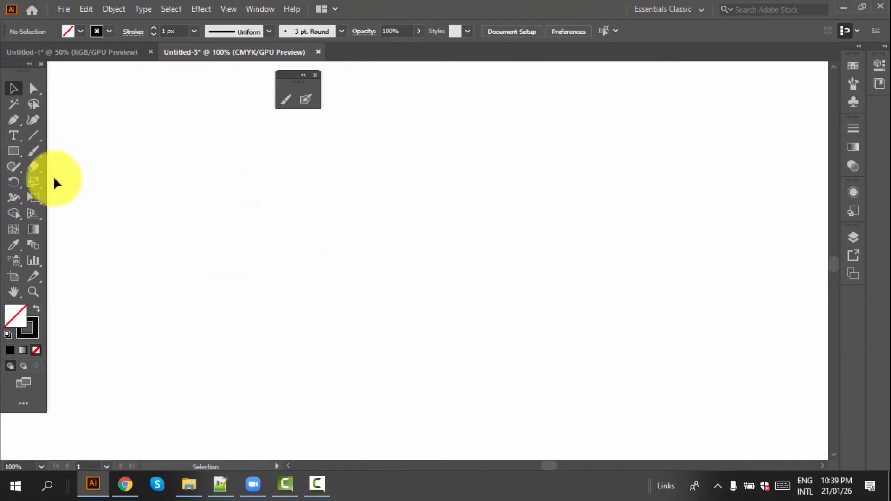
Reduce the Paintbrush size step by step to a fine tip
{"action": "left_click_drag", "start_coordinate": [33, 152], "coordinate": [85, 151]}
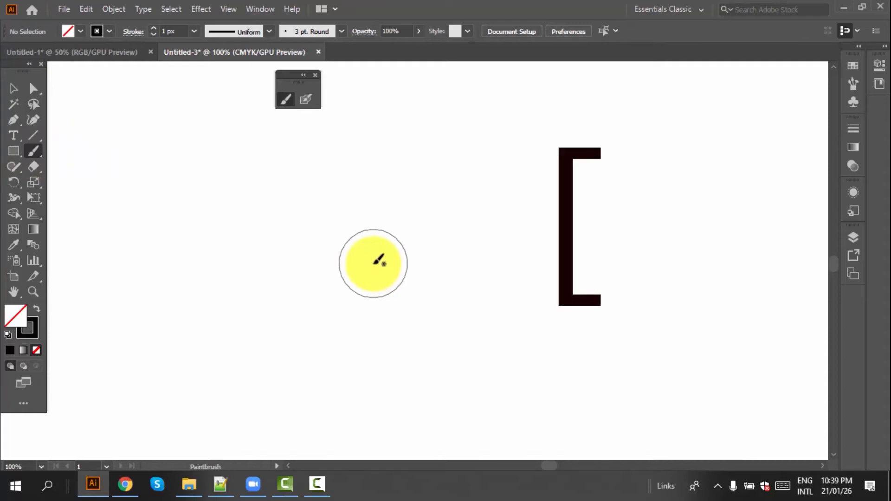
{"action": "key", "text": "bracketleft"}
{"action": "key", "text": "bracketleft"}
{"action": "key", "text": "bracketleft"}
{"action": "key", "text": "bracketleft"}
{"action": "key", "text": "bracketleft"}
{"action": "key", "text": "bracketleft"}
{"action": "key", "text": "bracketleft"}
{"action": "key", "text": "bracketleft"}
{"action": "key", "text": "bracketleft"}
{"action": "key", "text": "bracketleft"}
{"action": "key", "text": "bracketleft"}
{"action": "key", "text": "bracketleft"}
{"action": "key", "text": "bracketleft"}
{"action": "key", "text": "bracketleft"}
{"action": "key", "text": "bracketleft"}
{"action": "key", "text": "bracketleft"}
{"action": "key", "text": "bracketleft"}
{"action": "key", "text": "bracketleft"}
{"action": "key", "text": "bracketleft"}
{"action": "key", "text": "bracketleft"}
{"action": "key", "text": "bracketleft"}
{"action": "key", "text": "bracketleft"}
{"action": "key", "text": "bracketleft"}
{"action": "key", "text": "bracketleft"}
{"action": "key", "text": "bracketleft"}
{"action": "key", "text": "bracketleft"}
{"action": "key", "text": "bracketleft"}
{"action": "key", "text": "bracketleft"}
{"action": "key", "text": "bracketleft"}
{"action": "key", "text": "bracketleft"}
{"action": "key", "text": "bracketleft"}
{"action": "key", "text": "bracketleft"}
{"action": "key", "text": "bracketleft"}
{"action": "key", "text": "bracketleft"}
{"action": "key", "text": "bracketleft"}
{"action": "key", "text": "bracketleft"}
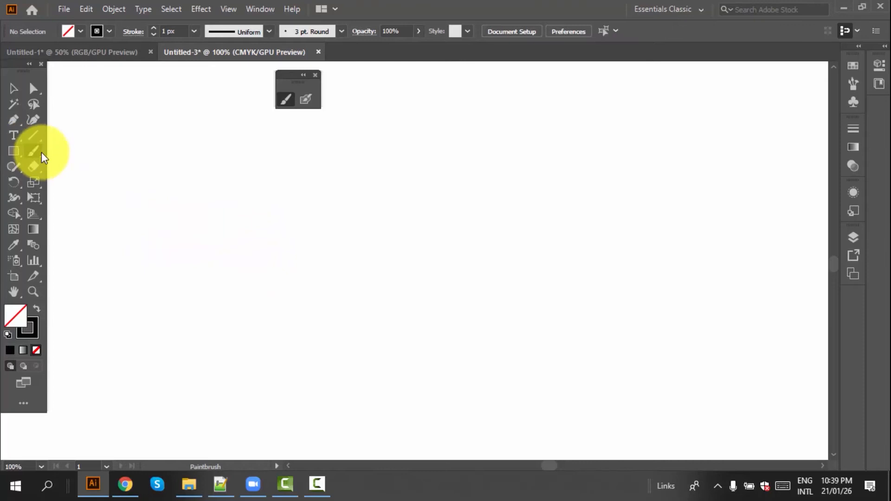
Write two freehand signatures with the fine Paintbrush, the second one smaller and below the first
{"action": "mouse_move", "coordinate": [334, 203]}
{"action": "left_mouse_down"}
{"action": "mouse_move", "coordinate": [298, 283]}
{"action": "mouse_move", "coordinate": [321, 239]}
{"action": "mouse_move", "coordinate": [308, 259]}
{"action": "mouse_move", "coordinate": [321, 255]}
{"action": "mouse_move", "coordinate": [322, 223]}
{"action": "mouse_move", "coordinate": [358, 253]}
{"action": "mouse_move", "coordinate": [469, 219]}
{"action": "mouse_move", "coordinate": [286, 289]}
{"action": "mouse_move", "coordinate": [551, 227]}
{"action": "left_mouse_up"}
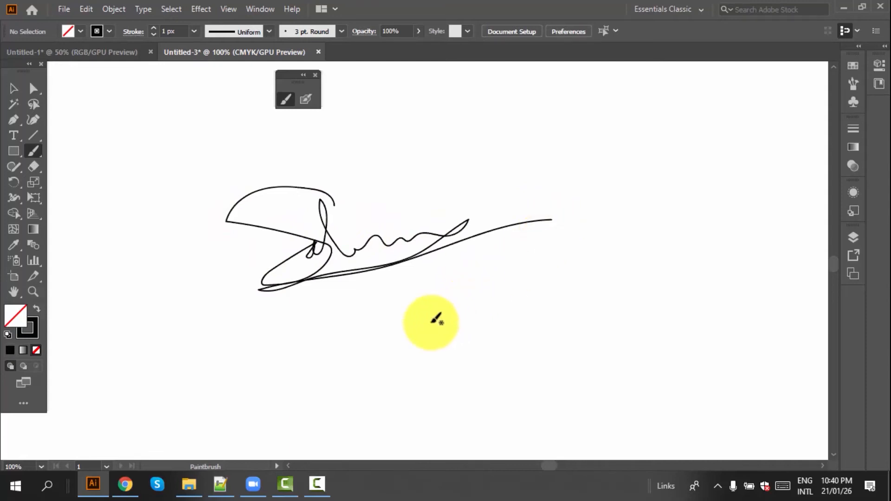
{"action": "mouse_move", "coordinate": [427, 345]}
{"action": "left_mouse_down"}
{"action": "mouse_move", "coordinate": [464, 269]}
{"action": "mouse_move", "coordinate": [470, 316]}
{"action": "mouse_move", "coordinate": [450, 354]}
{"action": "mouse_move", "coordinate": [483, 321]}
{"action": "mouse_move", "coordinate": [505, 325]}
{"action": "mouse_move", "coordinate": [568, 298]}
{"action": "mouse_move", "coordinate": [490, 345]}
{"action": "mouse_move", "coordinate": [613, 313]}
{"action": "mouse_move", "coordinate": [632, 295]}
{"action": "left_mouse_up"}
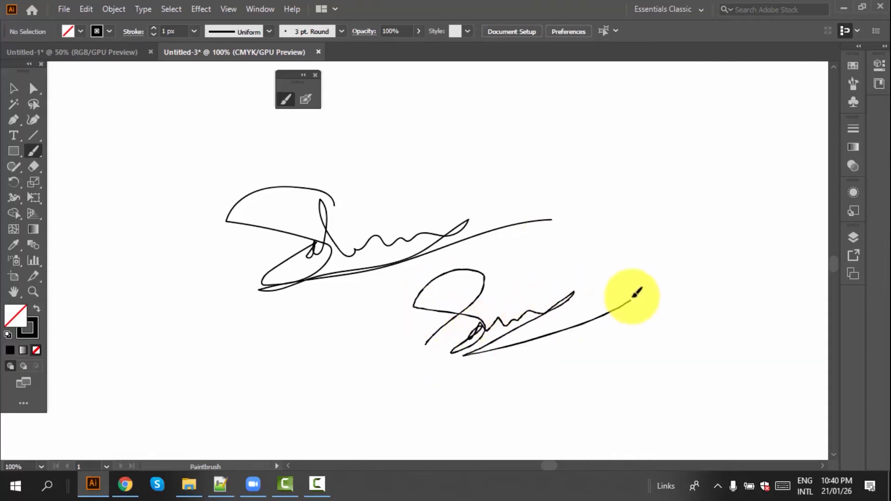
{"action": "scroll", "coordinate": [515, 336], "scroll_direction": "down", "scroll_amount": 1}
{"action": "scroll", "coordinate": [525, 328], "scroll_direction": "down", "scroll_amount": 1}
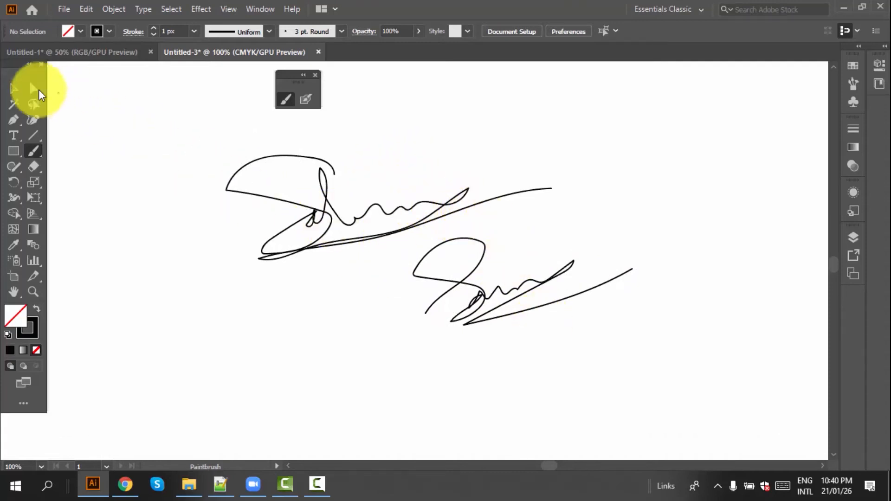
Try a heavier stroke weight on the upper signature, then set it to 0.25 px
{"action": "left_click_drag", "start_coordinate": [253, 138], "coordinate": [396, 241]}
{"action": "left_click", "coordinate": [298, 47]}
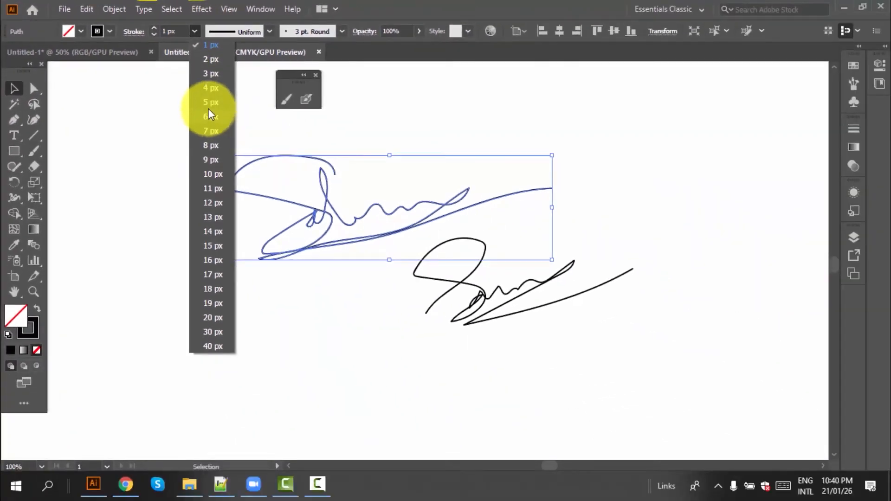
{"action": "left_click", "coordinate": [252, 89]}
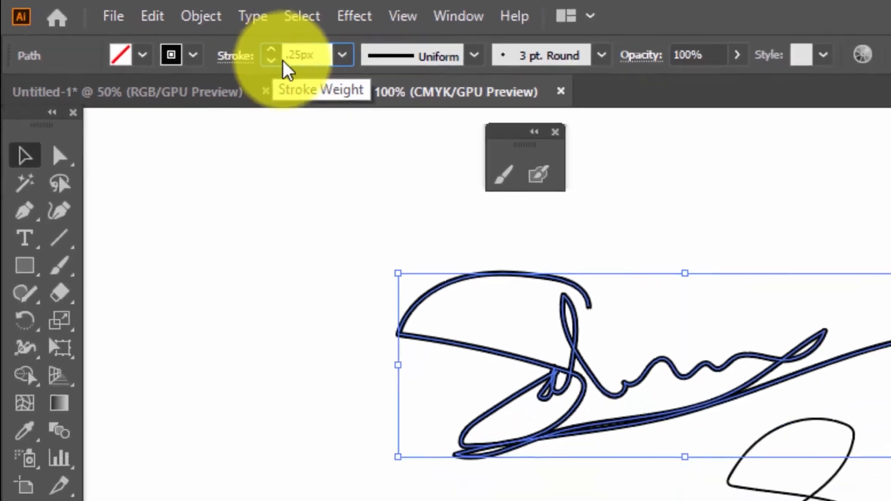
{"action": "left_click", "coordinate": [207, 176]}
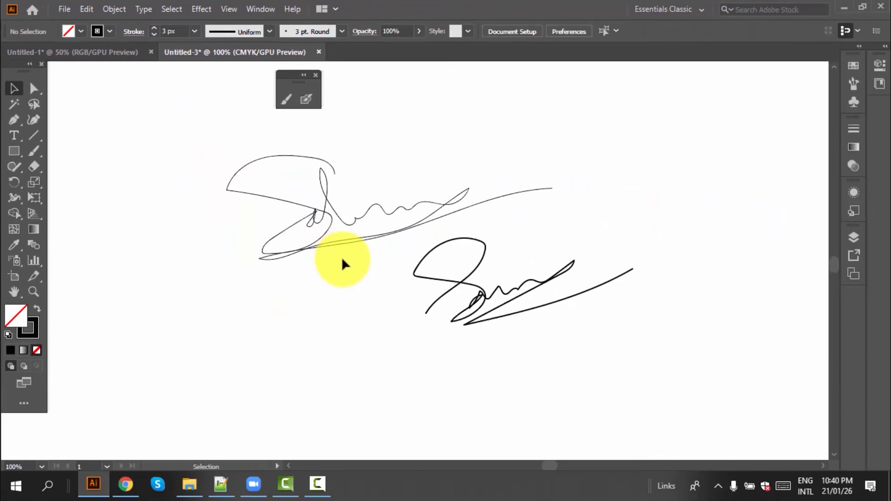
{"action": "scroll", "coordinate": [352, 265], "scroll_direction": "down", "scroll_amount": 1}
{"action": "left_click_drag", "start_coordinate": [387, 153], "coordinate": [541, 327]}
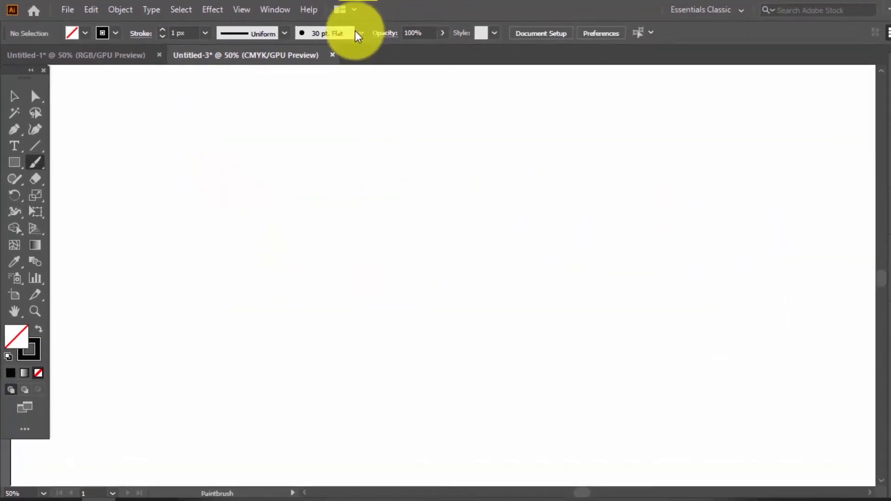
Open the Artistic_Calligraphic brush library for the Paintbrush
{"action": "left_click", "coordinate": [488, 45]}
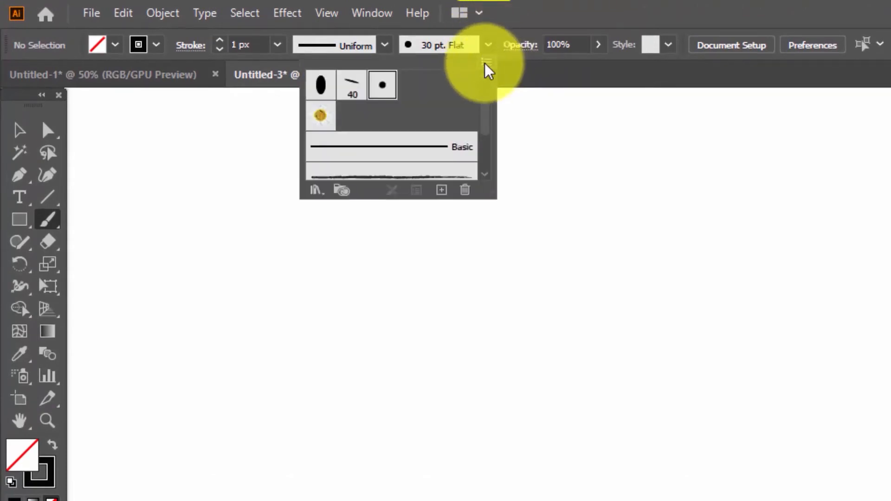
{"action": "left_click", "coordinate": [486, 64]}
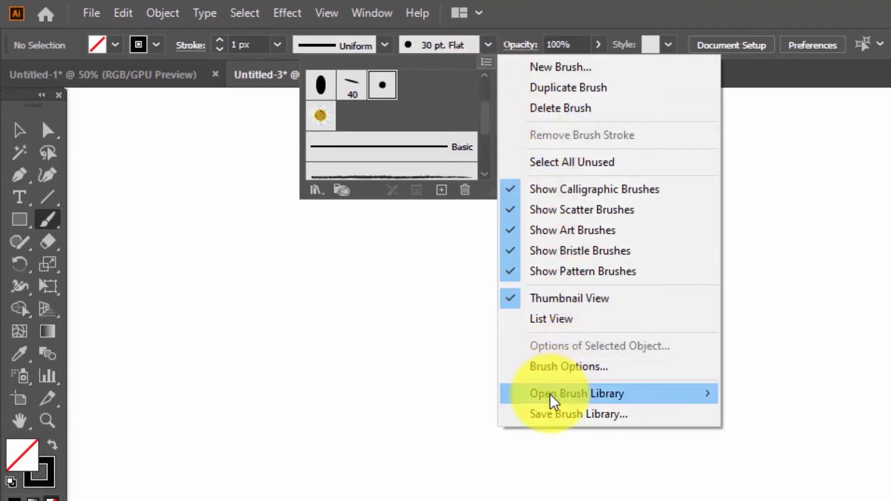
{"action": "mouse_move", "coordinate": [555, 404]}
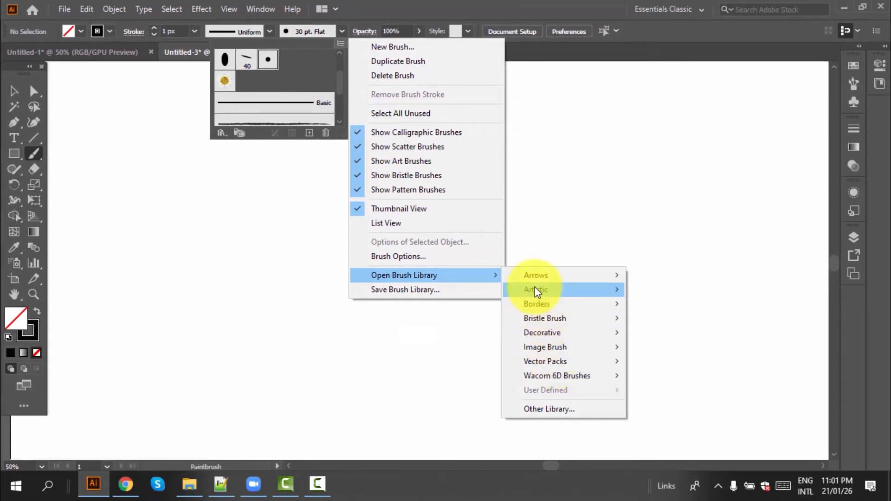
{"action": "mouse_move", "coordinate": [537, 292]}
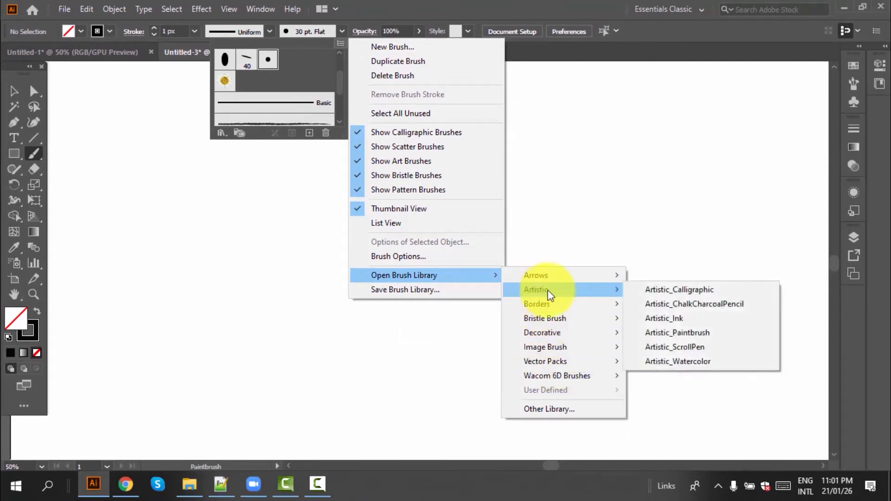
{"action": "left_click", "coordinate": [655, 289]}
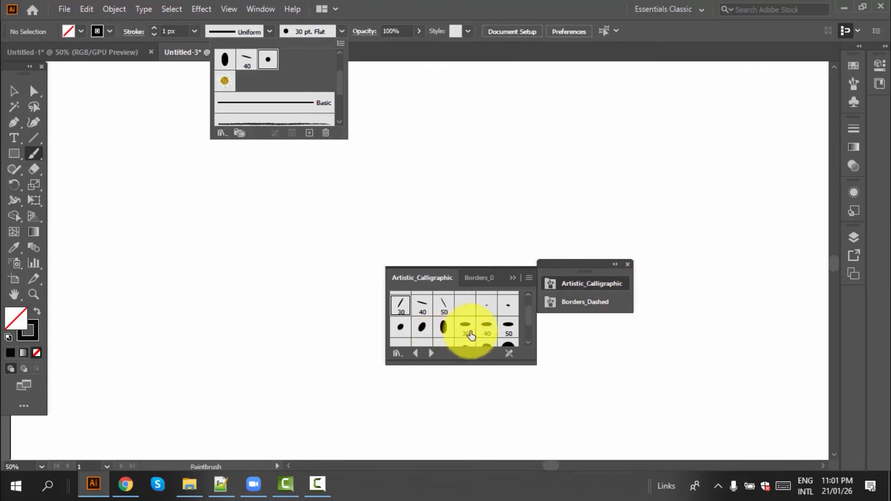
Paint a nearly horizontal test stroke, then a diagonal stroke below it with the 40 pt. Flat brush
{"action": "left_click", "coordinate": [486, 329]}
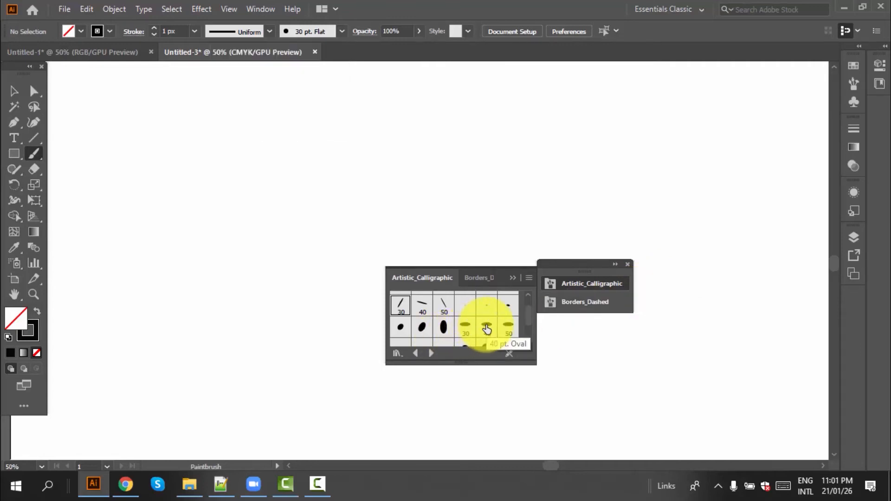
{"action": "left_click_drag", "start_coordinate": [137, 184], "coordinate": [393, 183]}
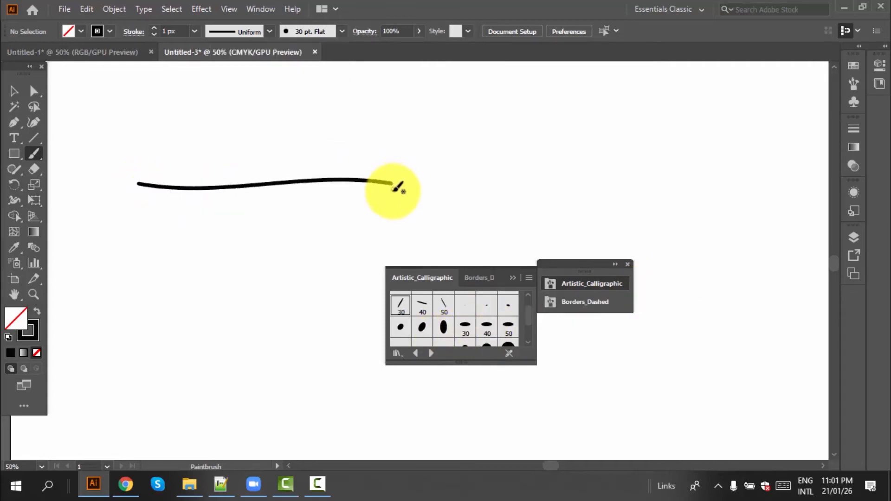
{"action": "left_click", "coordinate": [416, 306]}
{"action": "left_click_drag", "start_coordinate": [343, 230], "coordinate": [129, 329]}
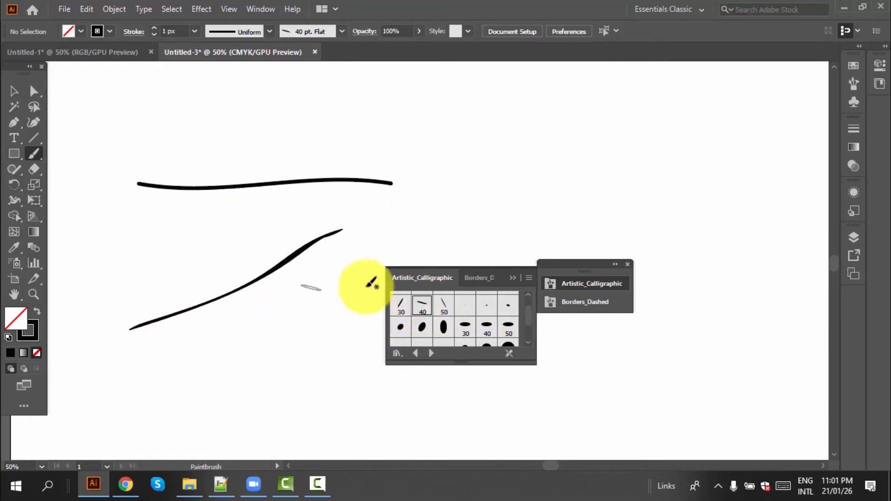
Paint four curved strokes with the 50 pt. Flat brush and one above the horizontal line with the 40 pt. Flat brush
{"action": "left_click", "coordinate": [444, 305]}
{"action": "mouse_move", "coordinate": [439, 135]}
{"action": "left_mouse_down"}
{"action": "mouse_move", "coordinate": [461, 163]}
{"action": "mouse_move", "coordinate": [647, 187]}
{"action": "mouse_move", "coordinate": [647, 199]}
{"action": "mouse_move", "coordinate": [599, 236]}
{"action": "left_mouse_up"}
{"action": "left_click_drag", "start_coordinate": [437, 190], "coordinate": [547, 219]}
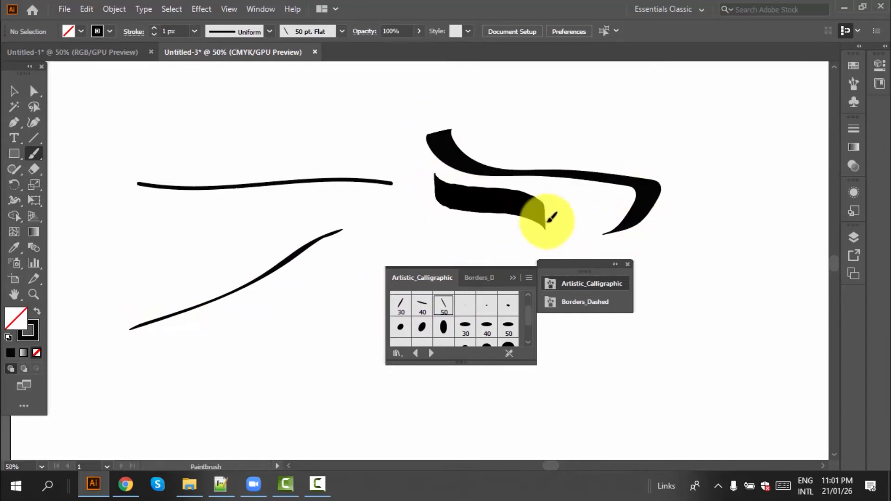
{"action": "mouse_move", "coordinate": [190, 343]}
{"action": "left_mouse_down"}
{"action": "mouse_move", "coordinate": [285, 351]}
{"action": "mouse_move", "coordinate": [284, 413]}
{"action": "left_mouse_up"}
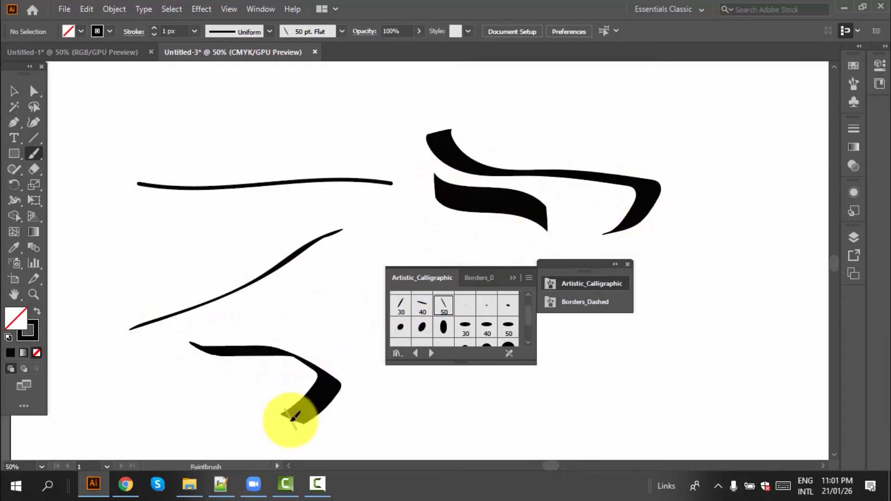
{"action": "mouse_move", "coordinate": [348, 262]}
{"action": "left_mouse_down"}
{"action": "mouse_move", "coordinate": [362, 320]}
{"action": "mouse_move", "coordinate": [346, 355]}
{"action": "left_mouse_up"}
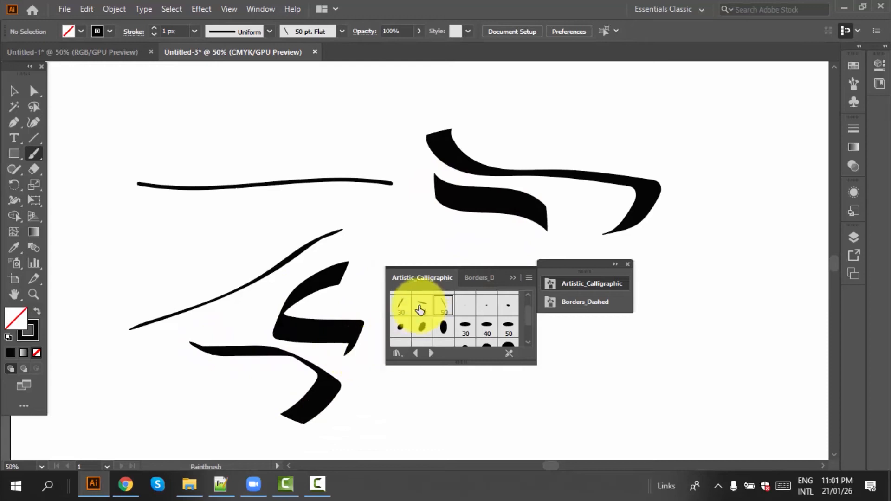
{"action": "mouse_move", "coordinate": [318, 93]}
{"action": "left_mouse_down"}
{"action": "mouse_move", "coordinate": [186, 142]}
{"action": "mouse_move", "coordinate": [197, 156]}
{"action": "left_mouse_up"}
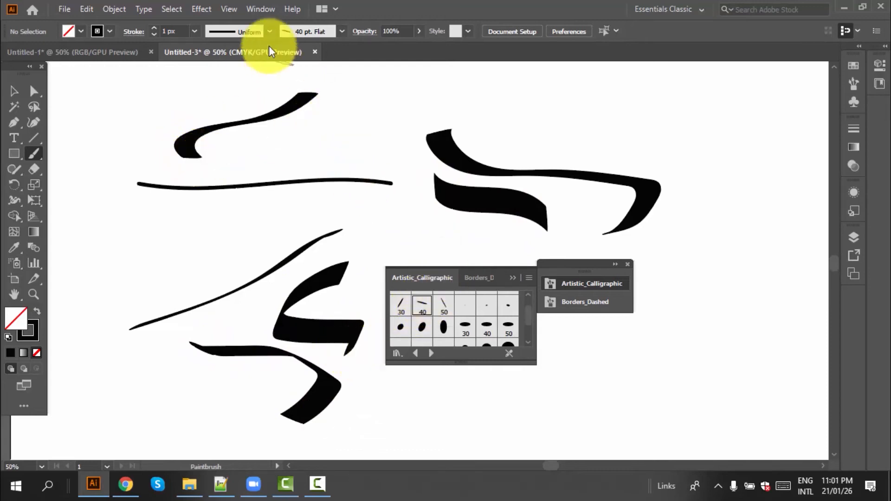
Expand the collapsed brush library panel group and open the Borders_Dashed brush library
{"action": "left_click", "coordinate": [527, 277]}
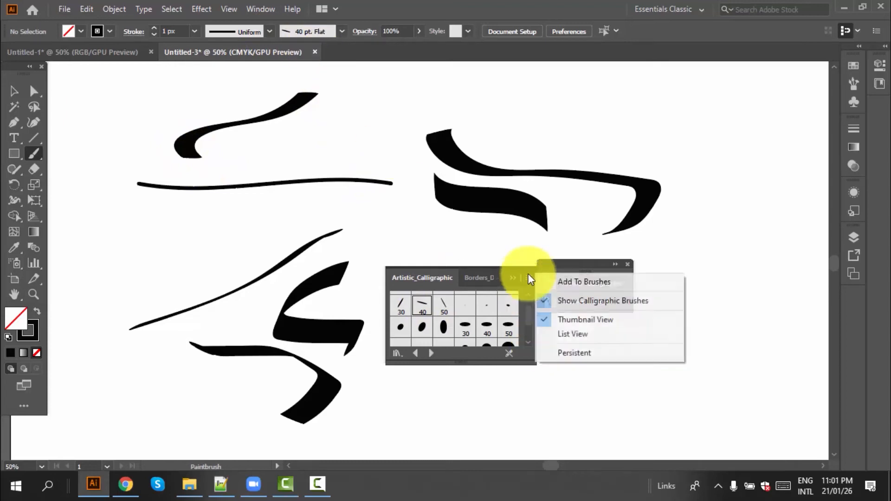
{"action": "left_click", "coordinate": [513, 279]}
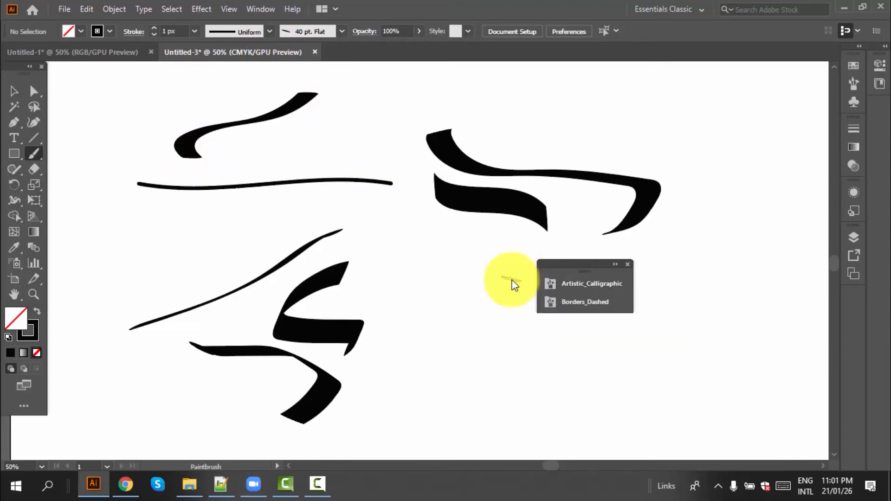
{"action": "left_click", "coordinate": [614, 266]}
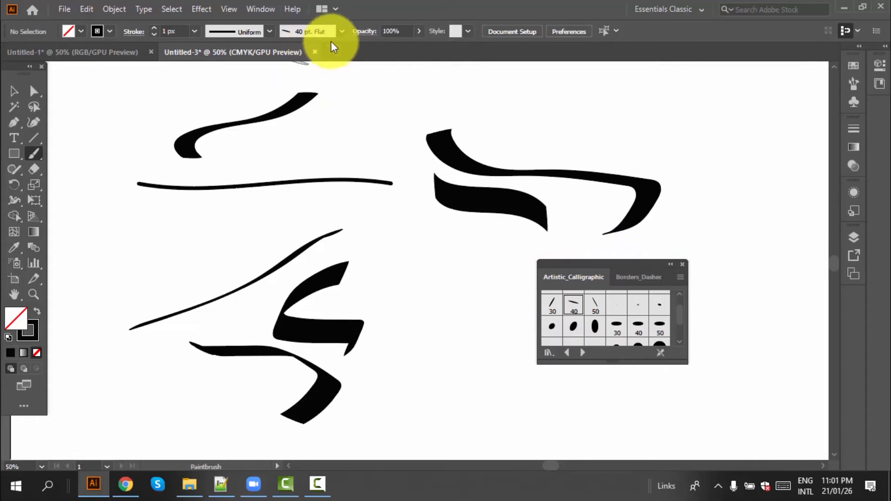
{"action": "left_click", "coordinate": [342, 31]}
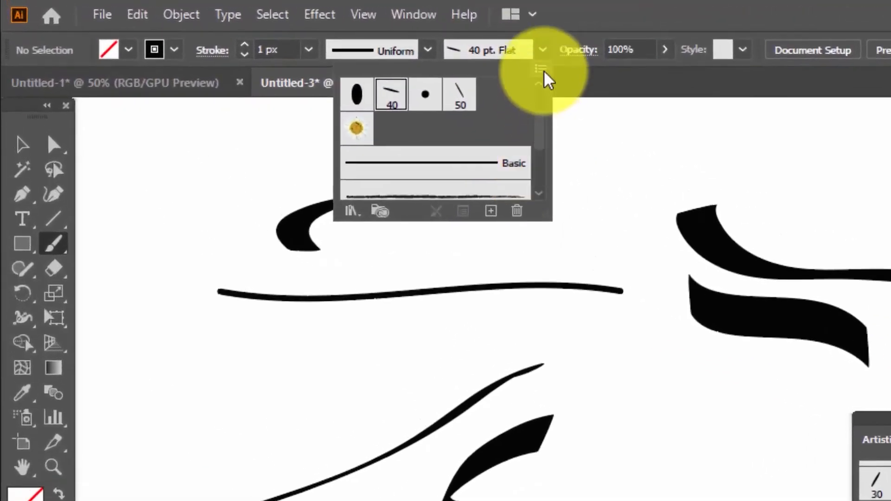
{"action": "left_click", "coordinate": [427, 54]}
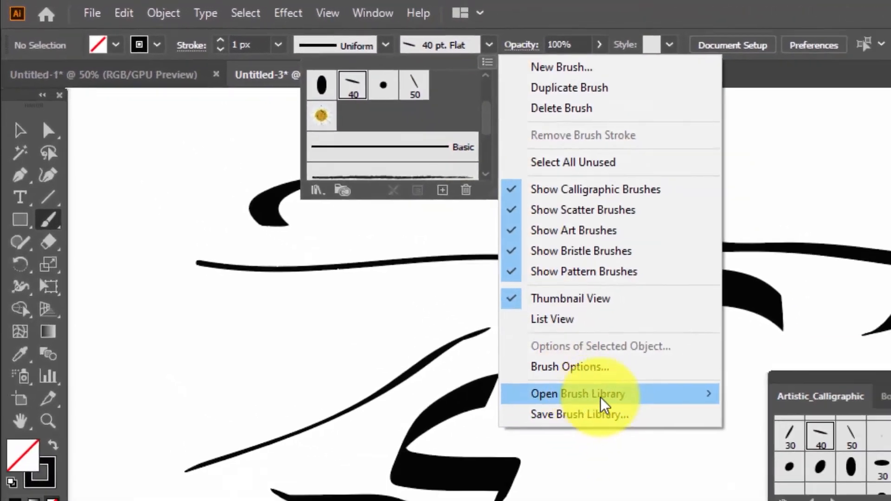
{"action": "mouse_move", "coordinate": [780, 441]}
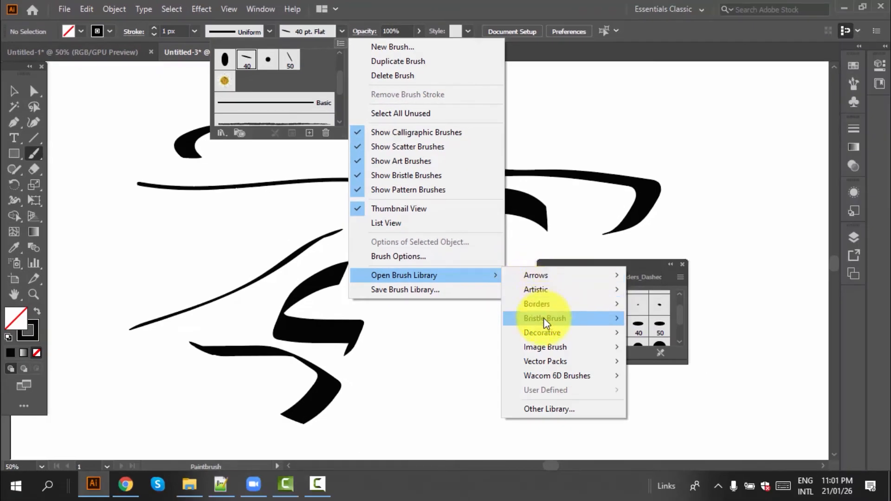
{"action": "mouse_move", "coordinate": [622, 351]}
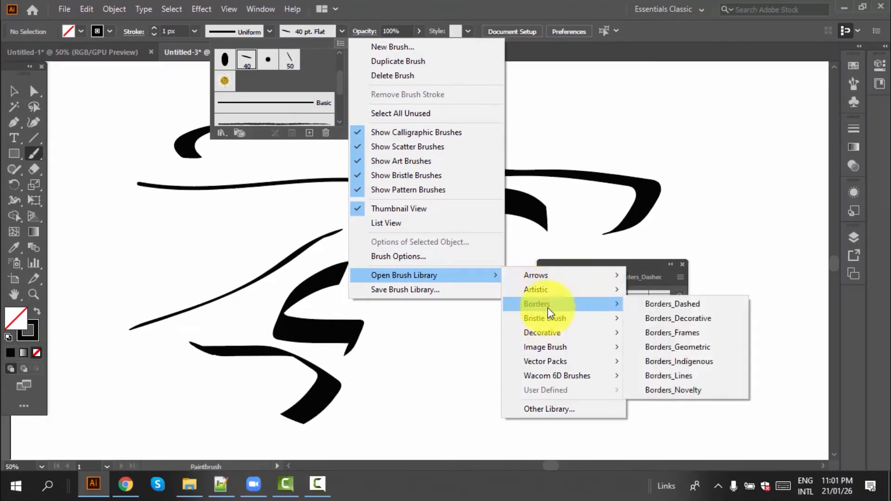
{"action": "left_click", "coordinate": [665, 303]}
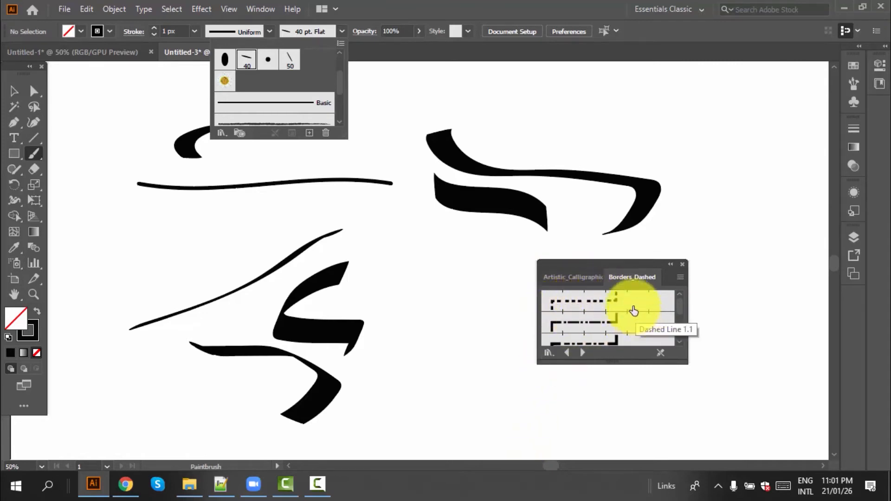
Adjust the 40 pt. Flat brush's angle, set its roundness to 92% and size to 17 pt, and apply the changes to existing strokes
{"action": "left_click", "coordinate": [340, 43]}
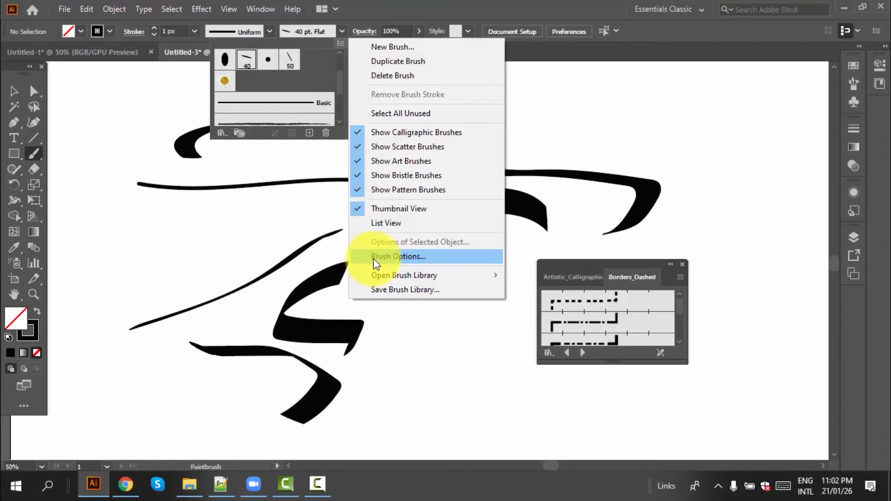
{"action": "left_click", "coordinate": [404, 258]}
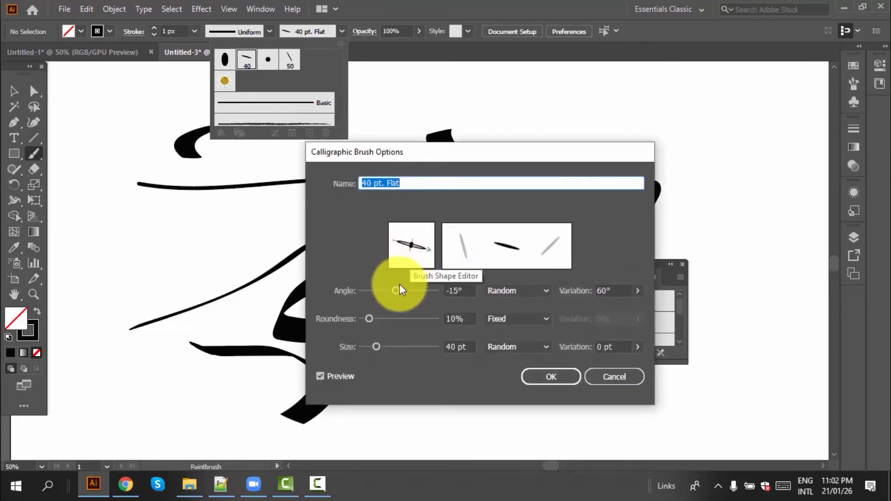
{"action": "left_click_drag", "start_coordinate": [446, 158], "coordinate": [464, 77]}
{"action": "mouse_move", "coordinate": [414, 204]}
{"action": "left_mouse_down"}
{"action": "mouse_move", "coordinate": [409, 212]}
{"action": "mouse_move", "coordinate": [430, 217]}
{"action": "mouse_move", "coordinate": [420, 212]}
{"action": "left_mouse_up"}
{"action": "mouse_move", "coordinate": [388, 238]}
{"action": "left_mouse_down"}
{"action": "mouse_move", "coordinate": [440, 239]}
{"action": "mouse_move", "coordinate": [447, 253]}
{"action": "left_mouse_up"}
{"action": "mouse_move", "coordinate": [394, 265]}
{"action": "left_mouse_down"}
{"action": "mouse_move", "coordinate": [405, 269]}
{"action": "mouse_move", "coordinate": [378, 268]}
{"action": "mouse_move", "coordinate": [385, 271]}
{"action": "left_mouse_up"}
{"action": "left_click", "coordinate": [575, 295]}
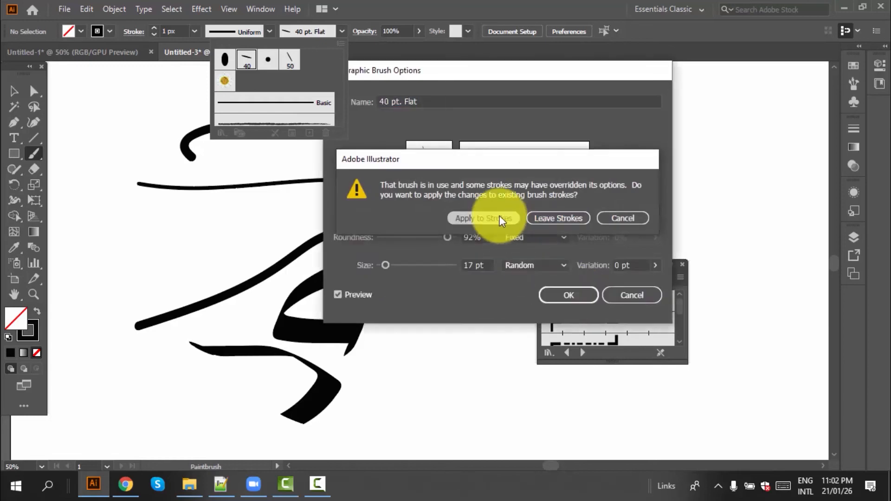
{"action": "left_click", "coordinate": [483, 218]}
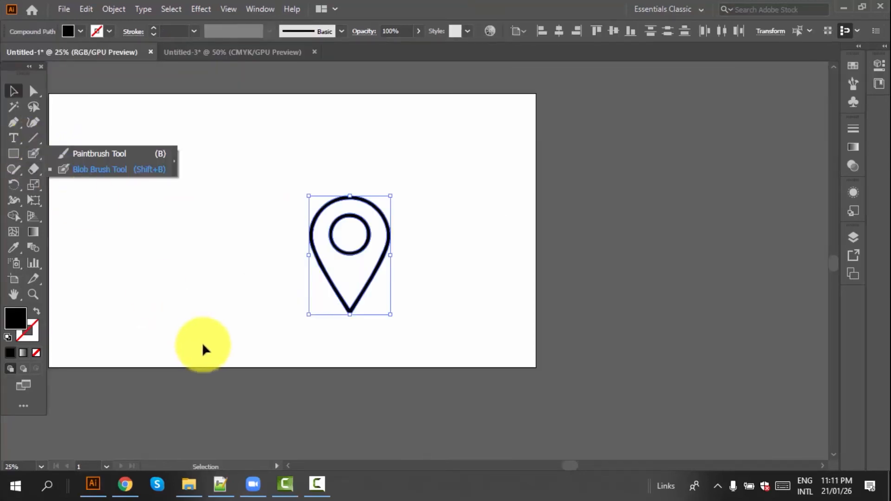
Move the location pin off the artboard and back to about the artboard's centre, then deselect it
{"action": "left_click", "coordinate": [315, 225]}
{"action": "left_click_drag", "start_coordinate": [256, 192], "coordinate": [392, 310]}
{"action": "left_click_drag", "start_coordinate": [350, 250], "coordinate": [631, 237]}
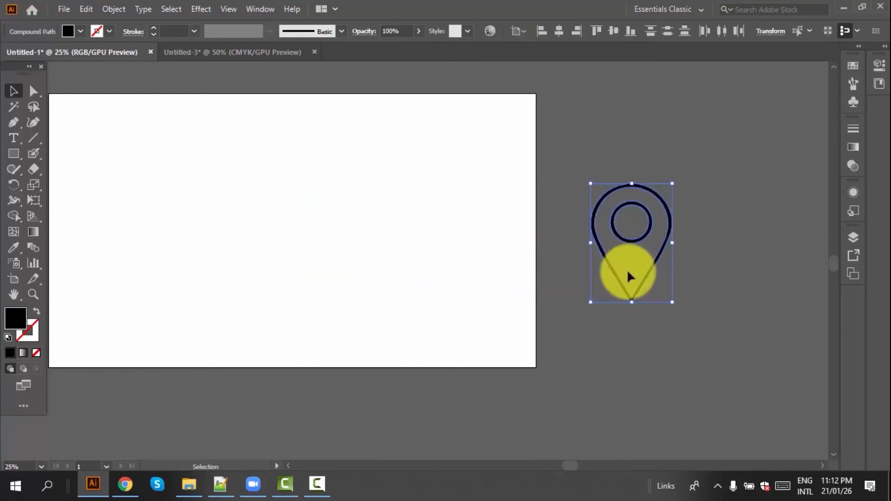
{"action": "left_click_drag", "start_coordinate": [639, 234], "coordinate": [296, 232]}
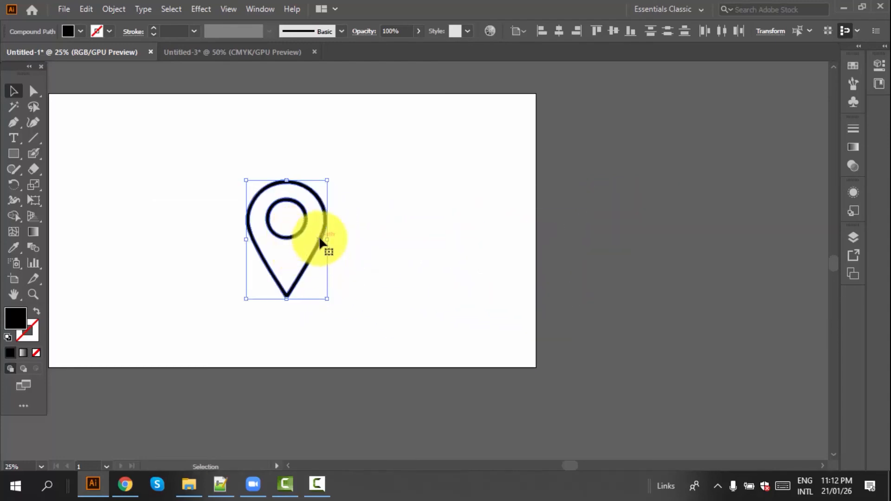
{"action": "left_click_drag", "start_coordinate": [322, 237], "coordinate": [327, 236]}
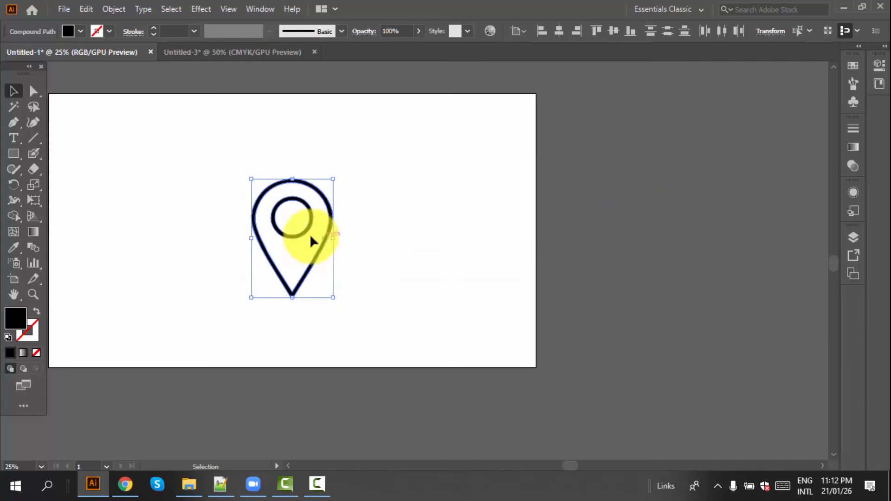
{"action": "left_click", "coordinate": [358, 262]}
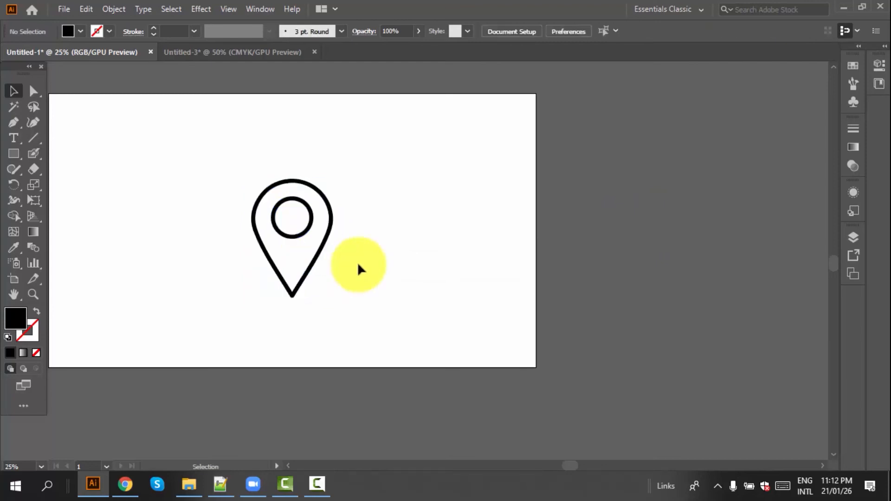
Add a new layer, Layer 2, and place it below Layer 1 containing the pin
{"action": "left_click", "coordinate": [853, 237]}
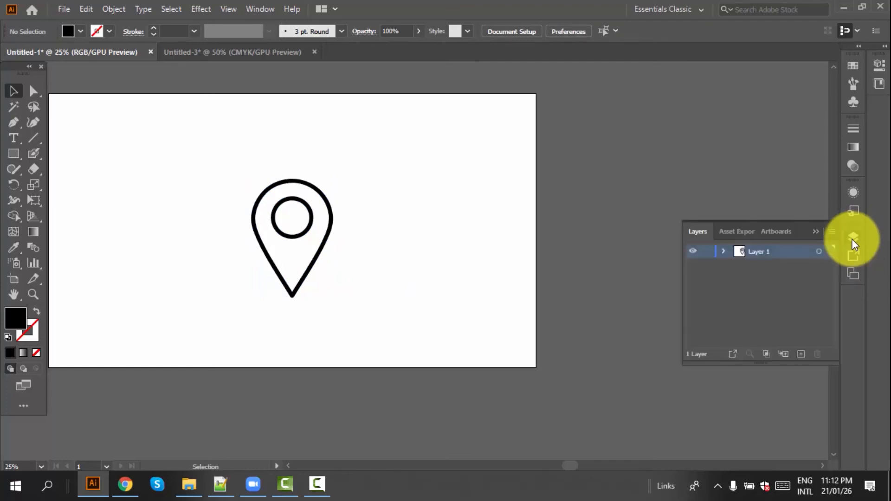
{"action": "left_click", "coordinate": [254, 7]}
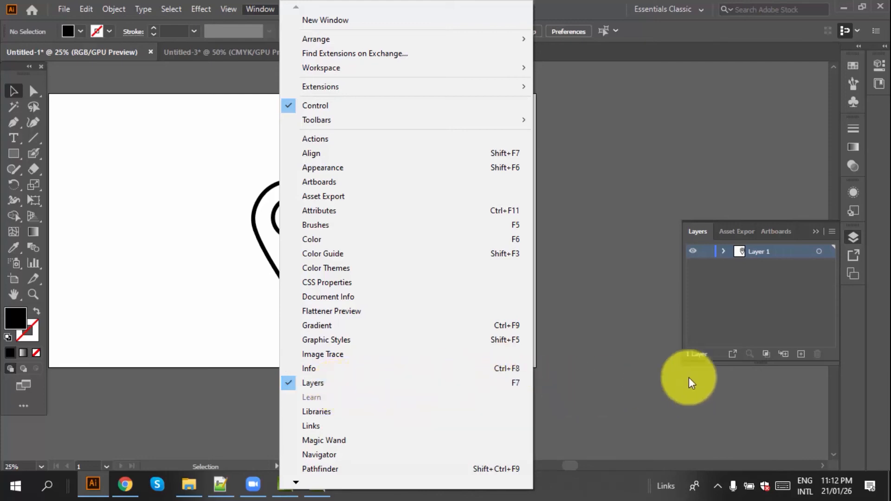
{"action": "left_click", "coordinate": [799, 355]}
{"action": "left_click", "coordinate": [798, 356]}
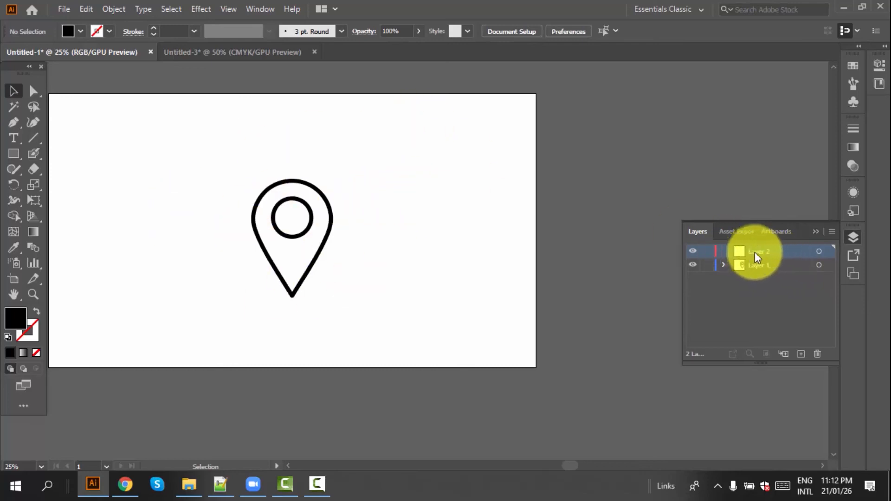
{"action": "left_click_drag", "start_coordinate": [756, 253], "coordinate": [755, 277]}
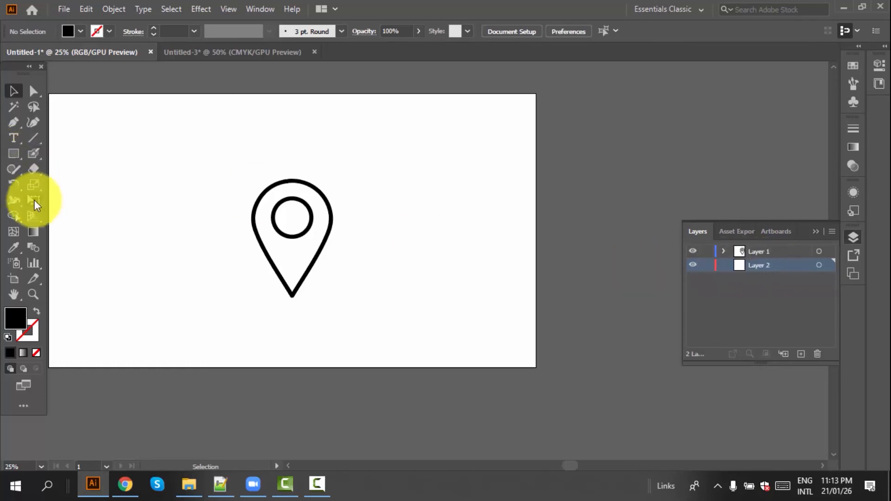
Paint the pin's body dark green on Layer 2 with the Blob Brush, leaving the inner circle empty
{"action": "left_click_drag", "start_coordinate": [35, 157], "coordinate": [83, 173]}
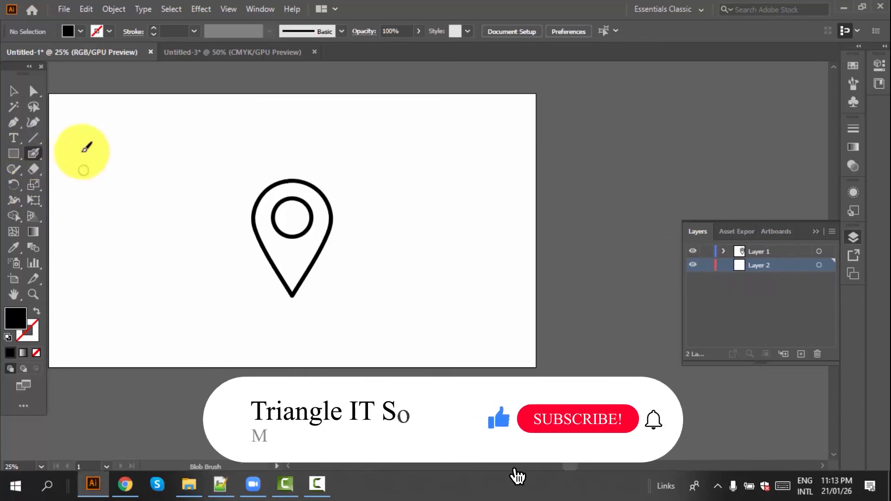
{"action": "left_click", "coordinate": [81, 31]}
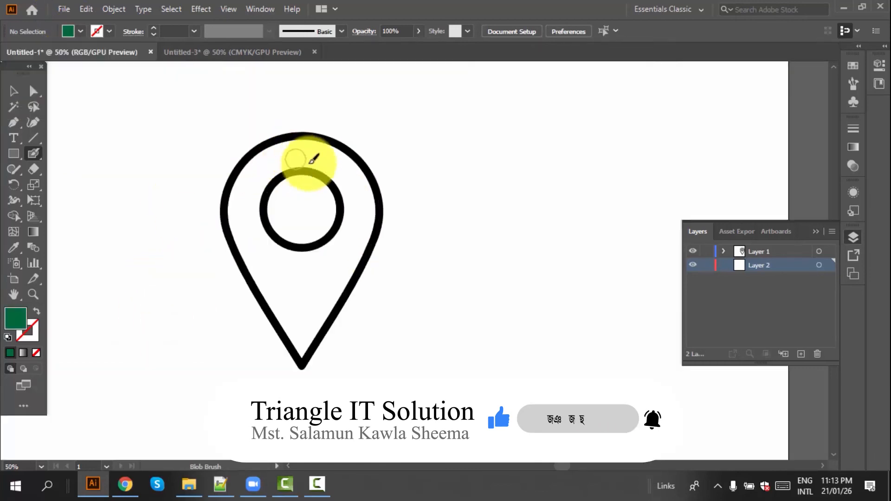
{"action": "mouse_move", "coordinate": [329, 152]}
{"action": "left_mouse_down"}
{"action": "mouse_move", "coordinate": [299, 143]}
{"action": "mouse_move", "coordinate": [255, 162]}
{"action": "mouse_move", "coordinate": [238, 206]}
{"action": "mouse_move", "coordinate": [241, 243]}
{"action": "mouse_move", "coordinate": [298, 346]}
{"action": "mouse_move", "coordinate": [353, 255]}
{"action": "mouse_move", "coordinate": [342, 282]}
{"action": "mouse_move", "coordinate": [332, 298]}
{"action": "mouse_move", "coordinate": [376, 204]}
{"action": "mouse_move", "coordinate": [342, 151]}
{"action": "mouse_move", "coordinate": [297, 145]}
{"action": "mouse_move", "coordinate": [257, 172]}
{"action": "mouse_move", "coordinate": [239, 211]}
{"action": "mouse_move", "coordinate": [260, 179]}
{"action": "mouse_move", "coordinate": [307, 155]}
{"action": "mouse_move", "coordinate": [332, 163]}
{"action": "mouse_move", "coordinate": [344, 178]}
{"action": "mouse_move", "coordinate": [354, 200]}
{"action": "mouse_move", "coordinate": [351, 232]}
{"action": "mouse_move", "coordinate": [351, 174]}
{"action": "mouse_move", "coordinate": [342, 233]}
{"action": "mouse_move", "coordinate": [302, 342]}
{"action": "mouse_move", "coordinate": [256, 218]}
{"action": "mouse_move", "coordinate": [258, 193]}
{"action": "mouse_move", "coordinate": [246, 205]}
{"action": "mouse_move", "coordinate": [255, 253]}
{"action": "mouse_move", "coordinate": [278, 299]}
{"action": "mouse_move", "coordinate": [268, 272]}
{"action": "mouse_move", "coordinate": [306, 296]}
{"action": "mouse_move", "coordinate": [325, 250]}
{"action": "mouse_move", "coordinate": [302, 283]}
{"action": "mouse_move", "coordinate": [277, 253]}
{"action": "mouse_move", "coordinate": [321, 255]}
{"action": "mouse_move", "coordinate": [332, 244]}
{"action": "left_mouse_up"}
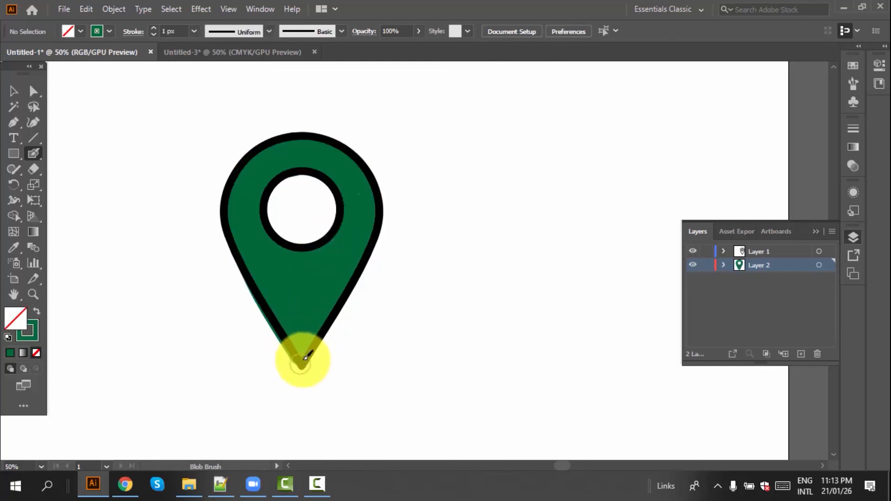
Reshape the green fill around the pin's tip with the Curvature tool, pulling its edge points inward behind the black outline
{"action": "scroll", "coordinate": [287, 348], "scroll_direction": "down", "scroll_amount": 2}
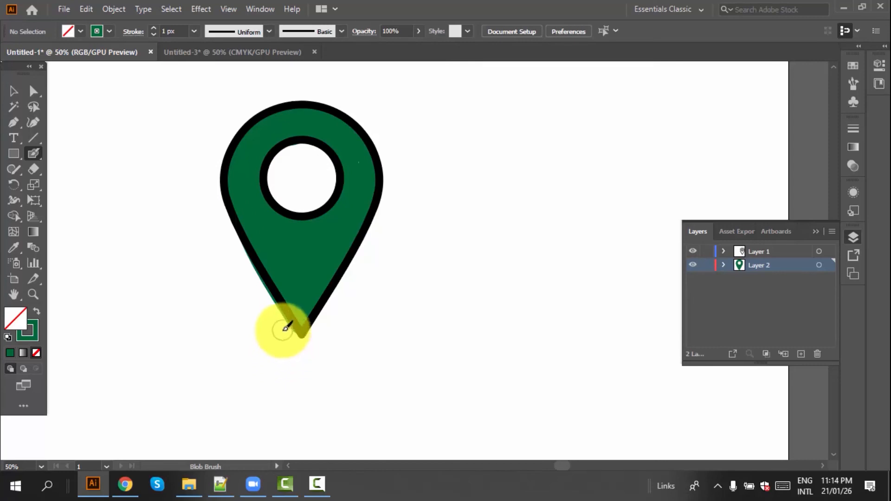
{"action": "scroll", "coordinate": [284, 322], "scroll_direction": "up", "scroll_amount": 8}
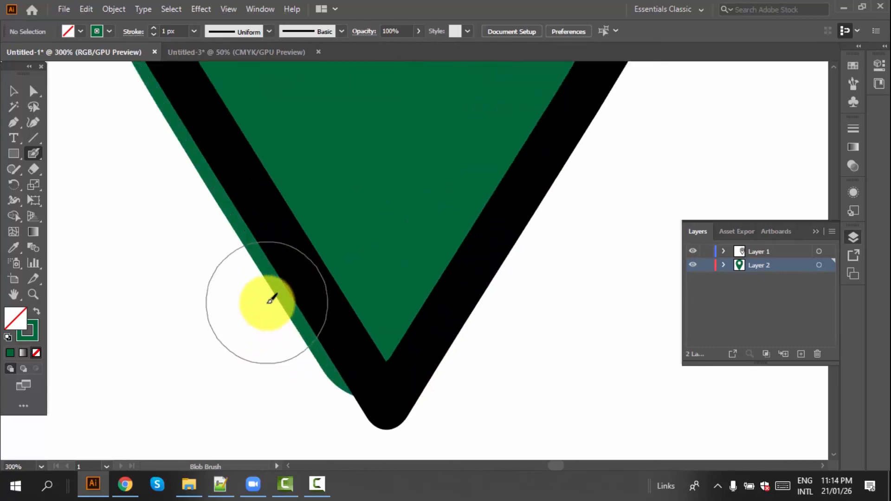
{"action": "scroll", "coordinate": [287, 314], "scroll_direction": "down", "scroll_amount": 2}
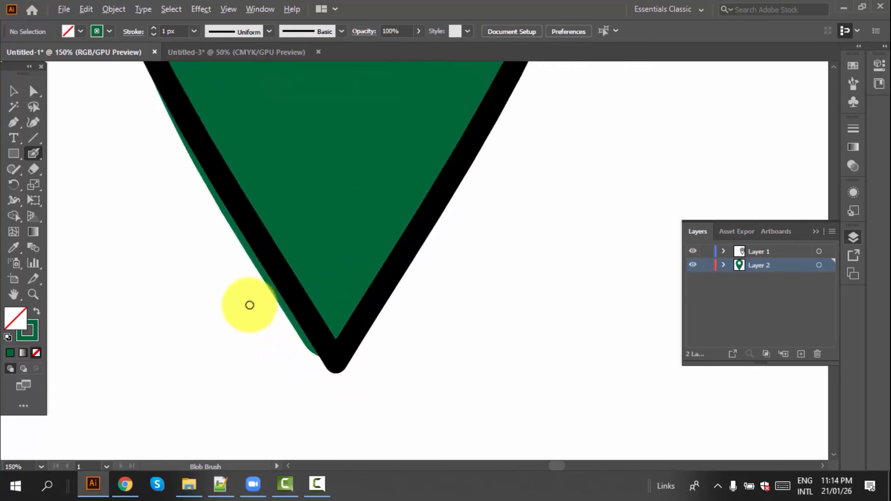
{"action": "left_click", "coordinate": [33, 121]}
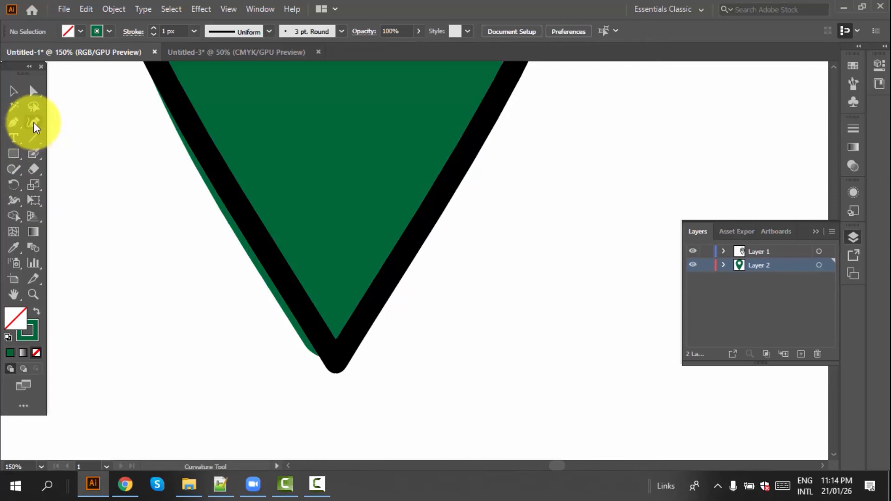
{"action": "left_click", "coordinate": [279, 310]}
{"action": "left_click_drag", "start_coordinate": [305, 341], "coordinate": [328, 336]}
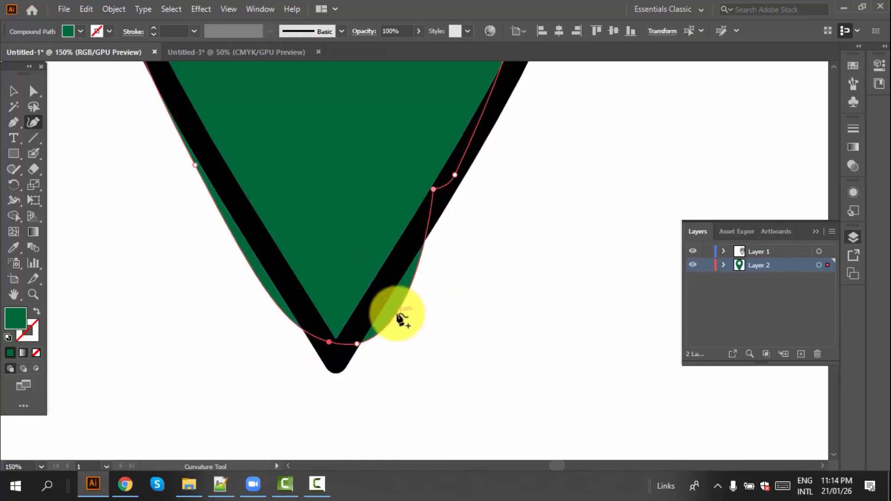
{"action": "left_click_drag", "start_coordinate": [398, 317], "coordinate": [378, 314]}
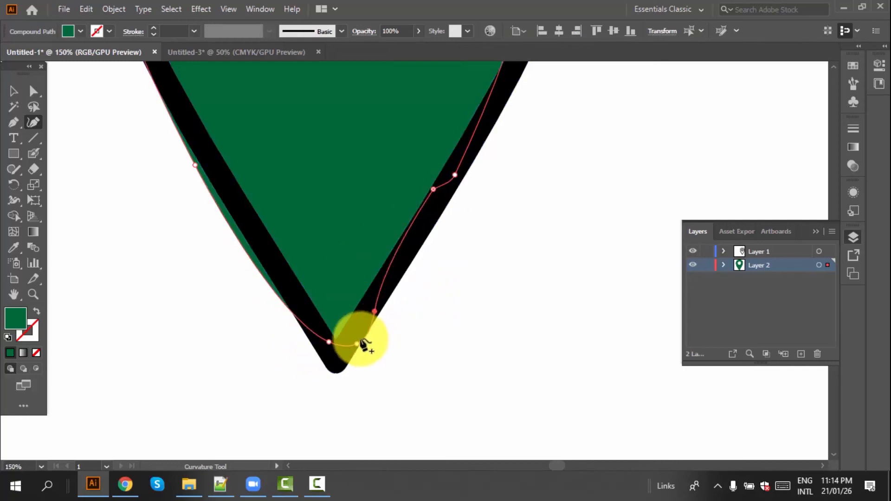
{"action": "left_click_drag", "start_coordinate": [357, 343], "coordinate": [353, 340]}
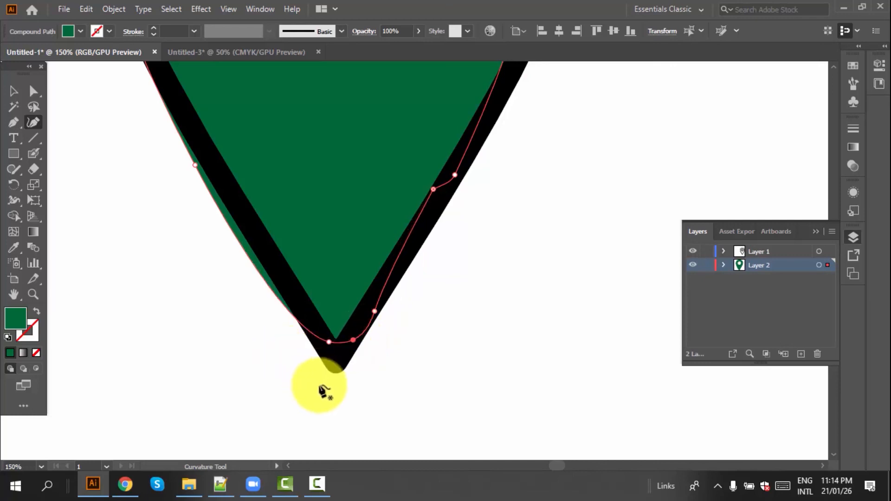
Pull the green fill's lower-left edge and upper-right curve inward behind the pin's outline by adding and moving curvature points
{"action": "scroll", "coordinate": [324, 390], "scroll_direction": "down", "scroll_amount": 1}
{"action": "left_click_drag", "start_coordinate": [235, 240], "coordinate": [247, 240]}
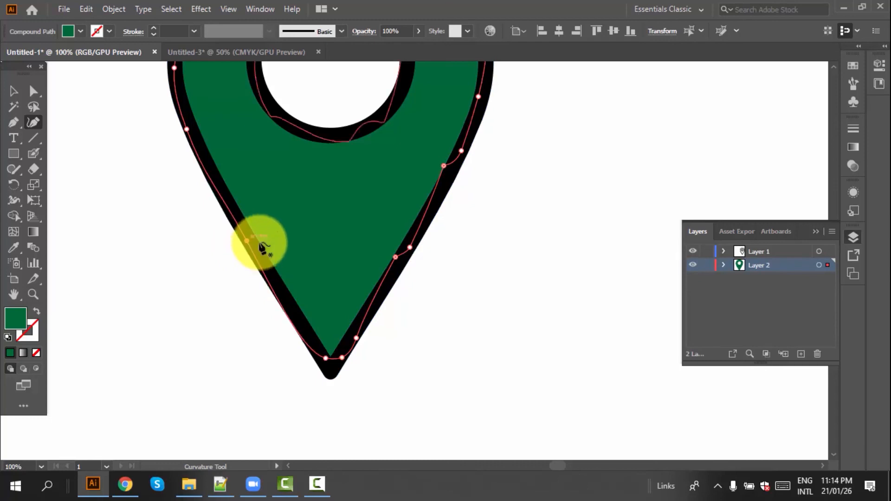
{"action": "left_click", "coordinate": [297, 324]}
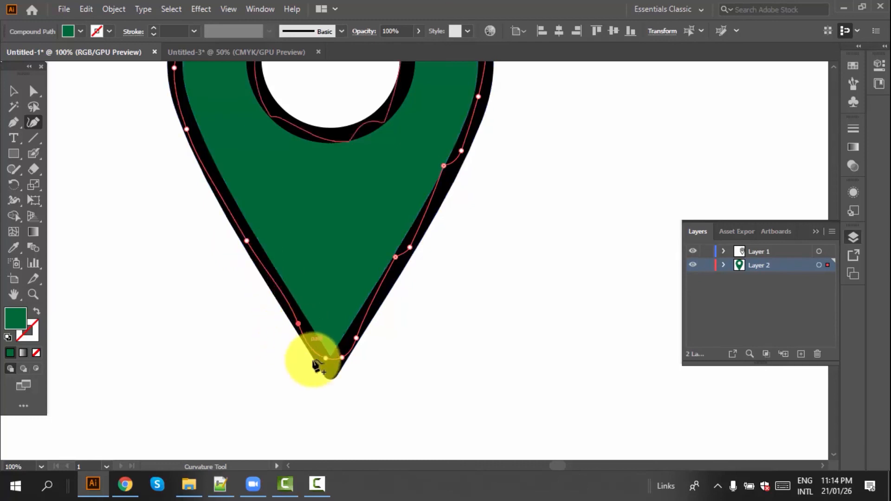
{"action": "scroll", "coordinate": [318, 367], "scroll_direction": "up", "scroll_amount": 5}
{"action": "scroll", "coordinate": [316, 395], "scroll_direction": "up", "scroll_amount": 4}
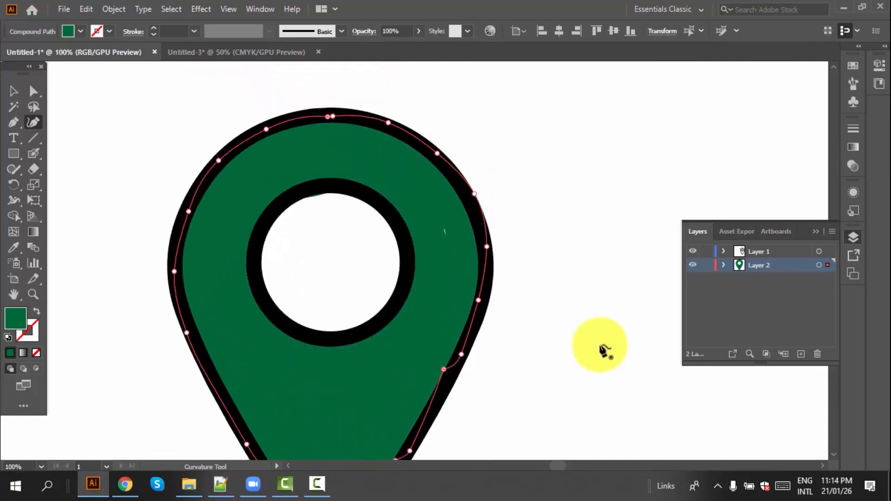
{"action": "left_click", "coordinate": [468, 194]}
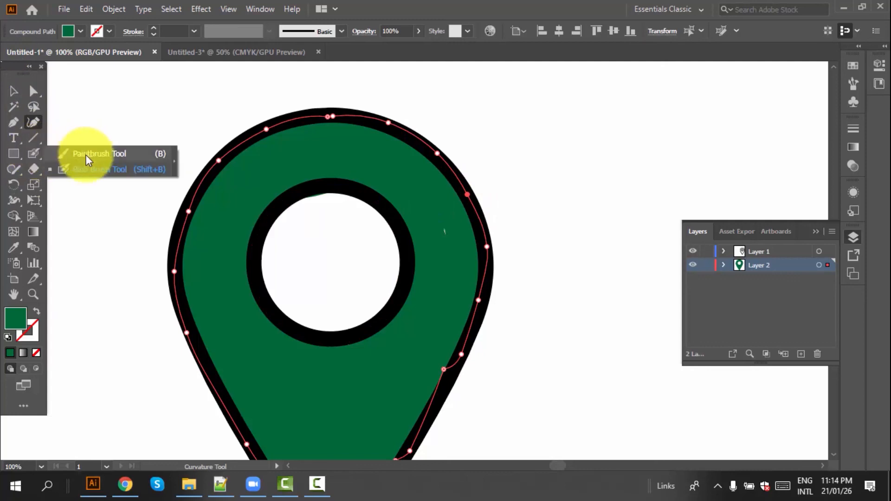
Paint over the small unfilled gap on the right side of the pin's green body with the Blob Brush
{"action": "key", "text": "shift+b"}
{"action": "left_click_drag", "start_coordinate": [443, 227], "coordinate": [448, 252]}
{"action": "scroll", "coordinate": [358, 391], "scroll_direction": "down", "scroll_amount": 4}
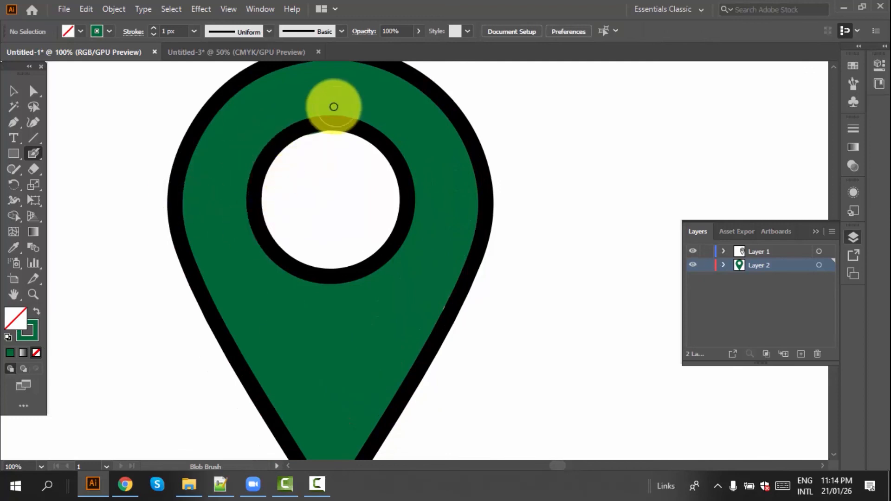
Reshape the green fill's inner edge with the Curvature tool, pulling the sliver at the inner circle's top behind the black ring
{"action": "scroll", "coordinate": [334, 108], "scroll_direction": "up", "scroll_amount": 3, "text": "alt"}
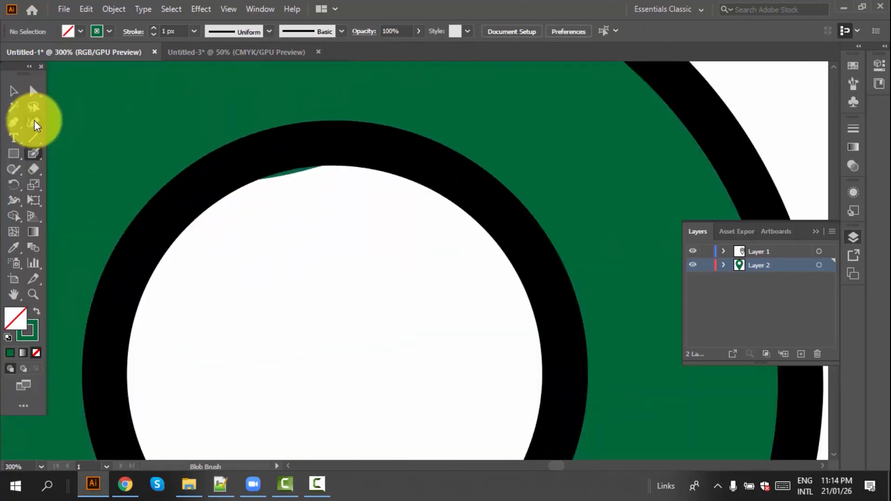
{"action": "left_click", "coordinate": [34, 121]}
{"action": "left_click", "coordinate": [298, 176]}
{"action": "left_click_drag", "start_coordinate": [299, 175], "coordinate": [299, 154]}
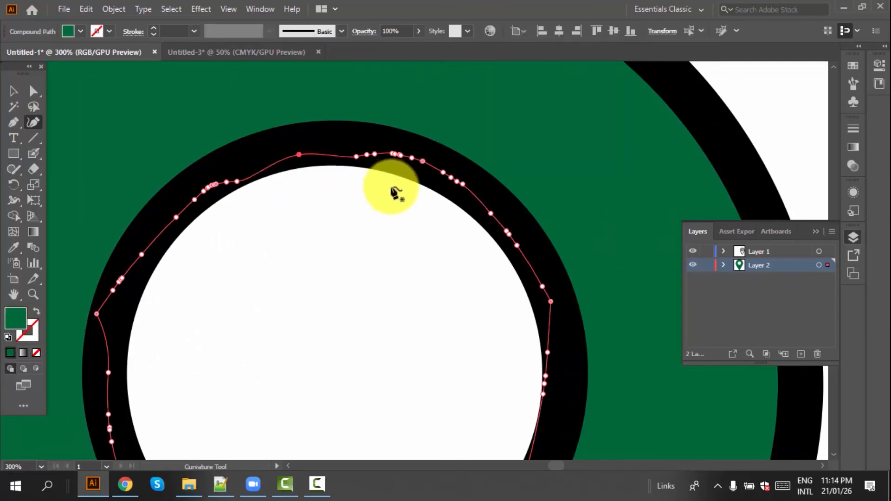
{"action": "scroll", "coordinate": [344, 292], "scroll_direction": "down", "scroll_amount": 4}
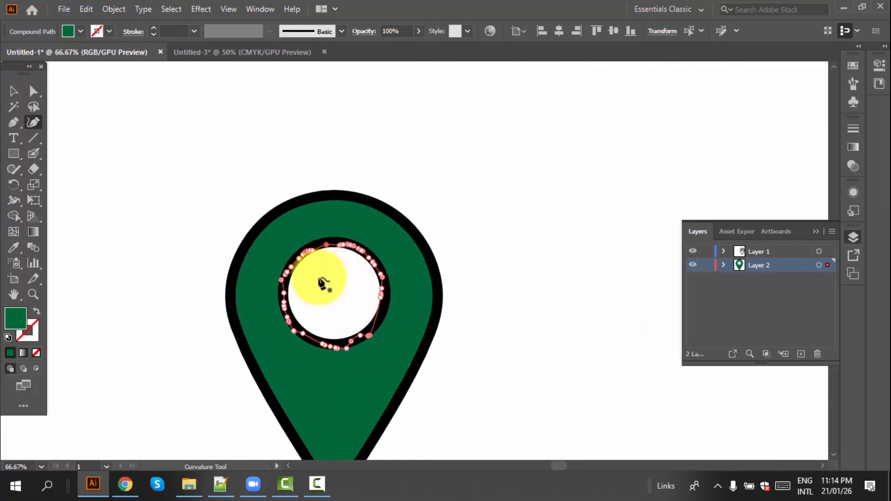
Paint the pin's inner circle red on Layer 2 with the Blob Brush
{"action": "left_click_drag", "start_coordinate": [34, 154], "coordinate": [94, 169]}
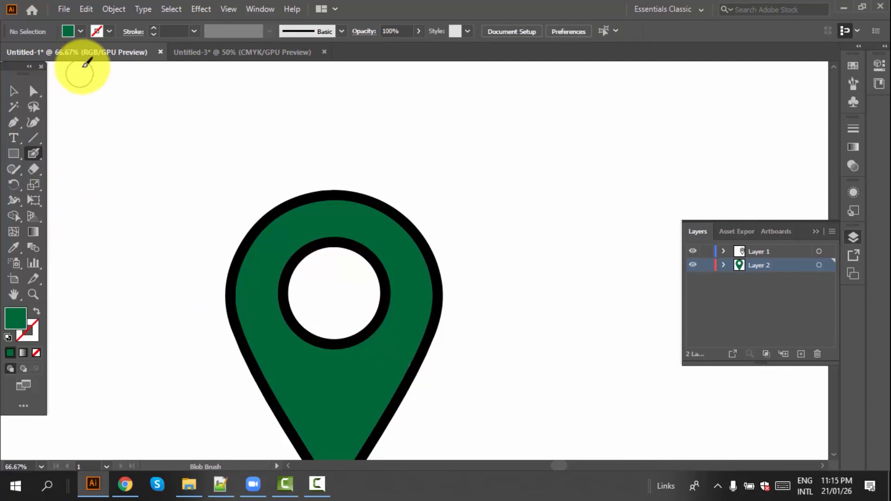
{"action": "left_click", "coordinate": [81, 31]}
{"action": "left_click", "coordinate": [61, 69]}
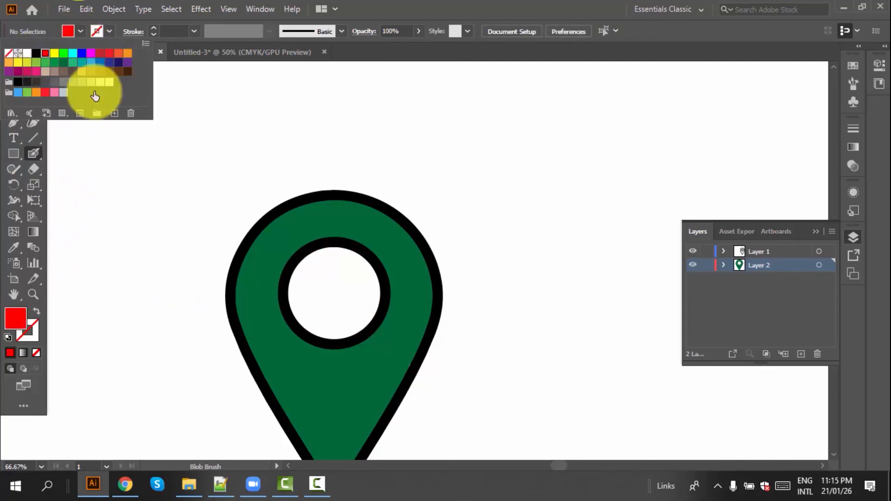
{"action": "left_click", "coordinate": [37, 155]}
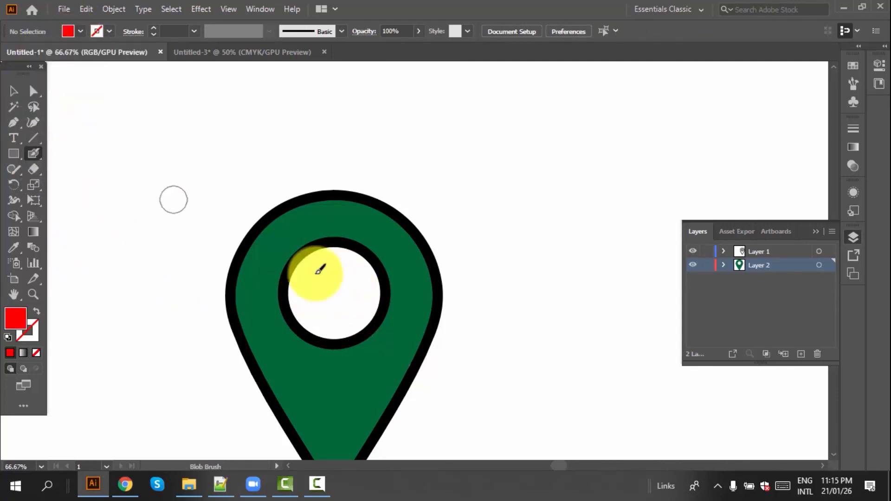
{"action": "mouse_move", "coordinate": [320, 264]}
{"action": "left_mouse_down"}
{"action": "mouse_move", "coordinate": [300, 286]}
{"action": "mouse_move", "coordinate": [312, 318]}
{"action": "mouse_move", "coordinate": [363, 326]}
{"action": "mouse_move", "coordinate": [380, 284]}
{"action": "mouse_move", "coordinate": [338, 257]}
{"action": "mouse_move", "coordinate": [306, 268]}
{"action": "mouse_move", "coordinate": [308, 299]}
{"action": "mouse_move", "coordinate": [359, 322]}
{"action": "mouse_move", "coordinate": [351, 290]}
{"action": "mouse_move", "coordinate": [329, 297]}
{"action": "mouse_move", "coordinate": [346, 277]}
{"action": "mouse_move", "coordinate": [311, 286]}
{"action": "mouse_move", "coordinate": [333, 282]}
{"action": "mouse_move", "coordinate": [323, 285]}
{"action": "mouse_move", "coordinate": [347, 293]}
{"action": "left_mouse_up"}
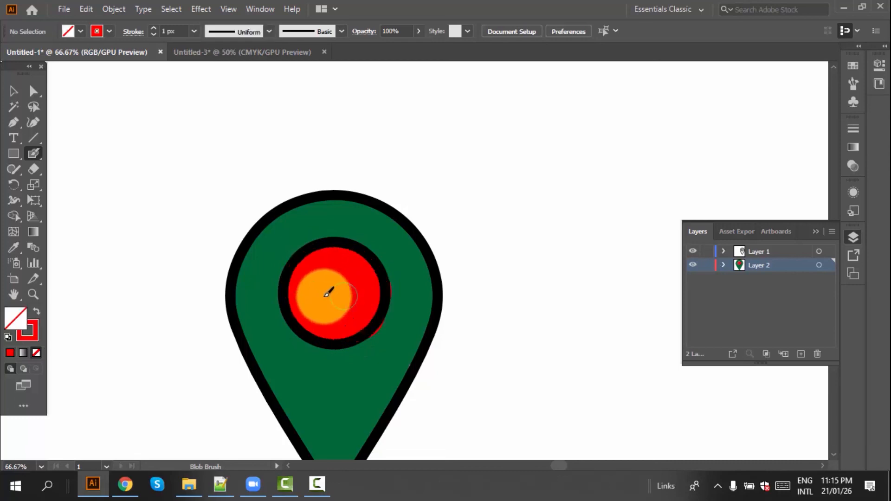
Reshape the red fill's right and lower-right edge with the Curvature tool, moving its points inward behind the black ring
{"action": "left_click", "coordinate": [12, 92]}
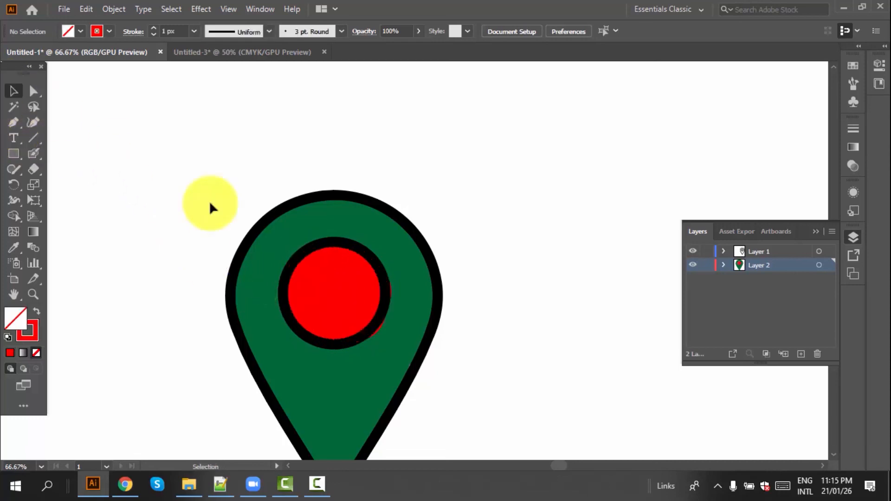
{"action": "scroll", "coordinate": [395, 315], "scroll_direction": "up", "scroll_amount": 2}
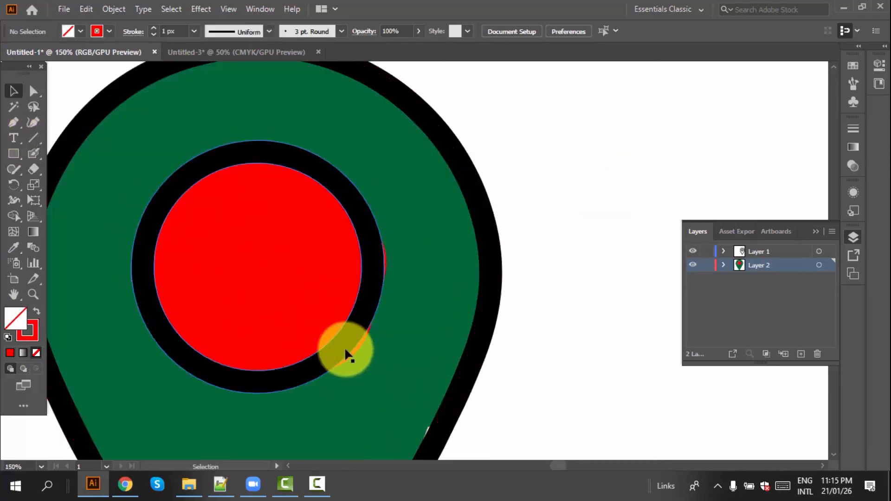
{"action": "left_click", "coordinate": [351, 357]}
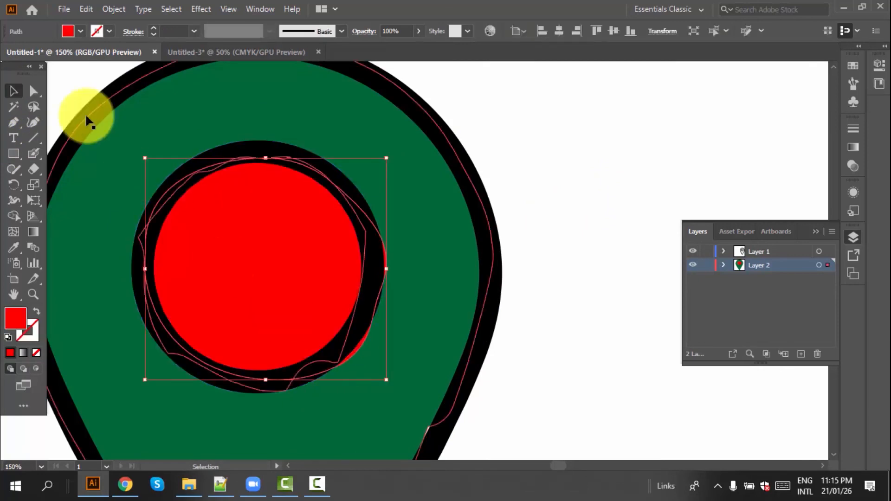
{"action": "left_click", "coordinate": [33, 122]}
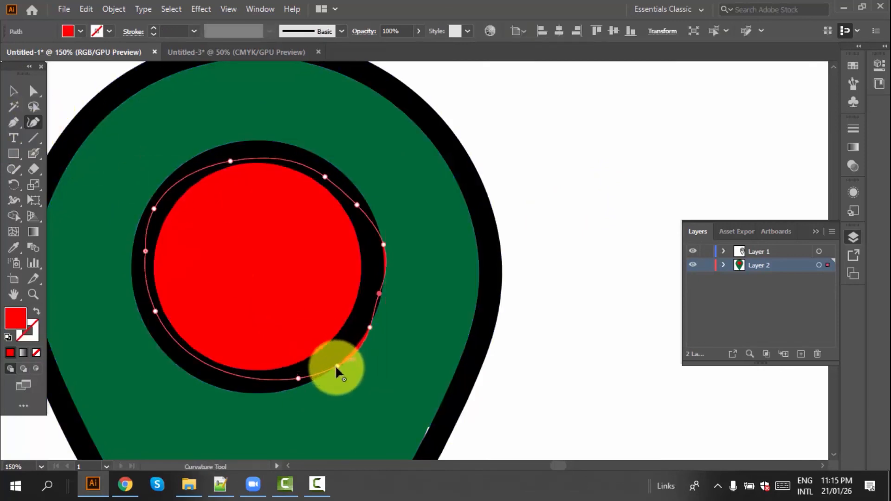
{"action": "left_click_drag", "start_coordinate": [336, 364], "coordinate": [331, 358]}
{"action": "left_click_drag", "start_coordinate": [370, 327], "coordinate": [374, 294]}
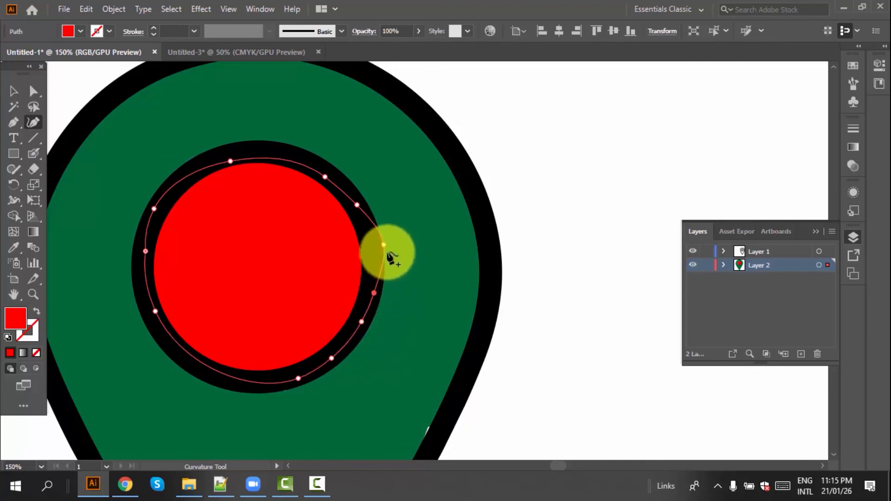
{"action": "left_click_drag", "start_coordinate": [383, 245], "coordinate": [374, 247]}
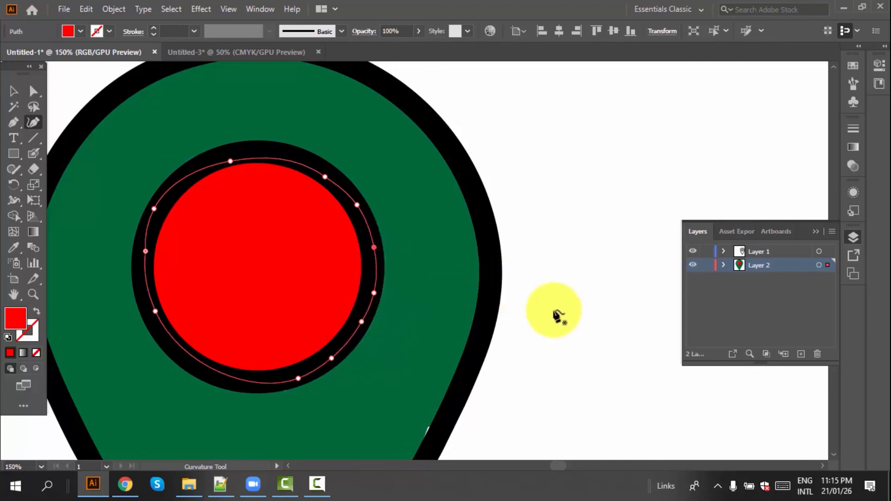
Bend the black outline's inner edge slightly inward on the pin's lower-right side to cover the small white gap
{"action": "scroll", "coordinate": [499, 250], "scroll_direction": "down", "scroll_amount": 3}
{"action": "scroll", "coordinate": [497, 348], "scroll_direction": "up", "scroll_amount": 2}
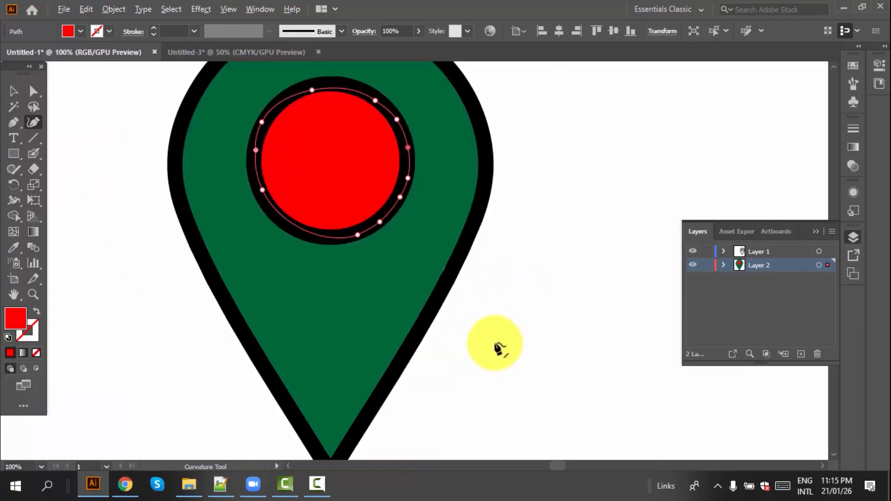
{"action": "scroll", "coordinate": [436, 306], "scroll_direction": "up", "scroll_amount": 1}
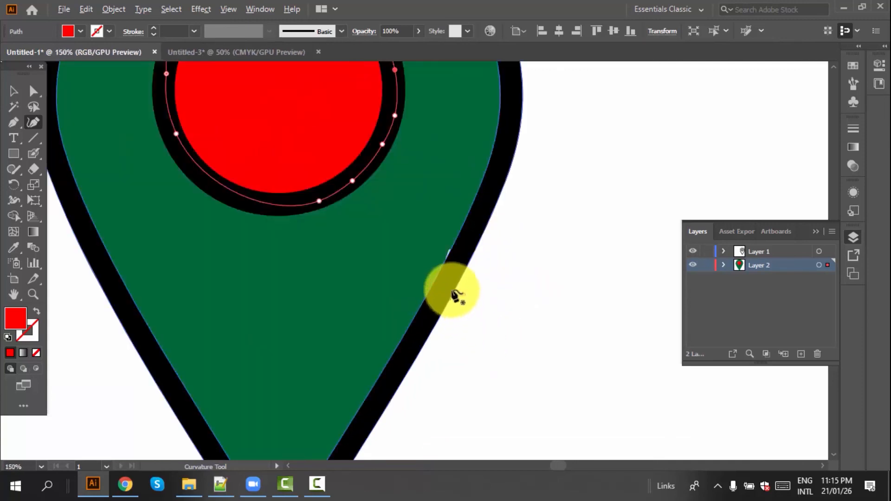
{"action": "left_click", "coordinate": [449, 257]}
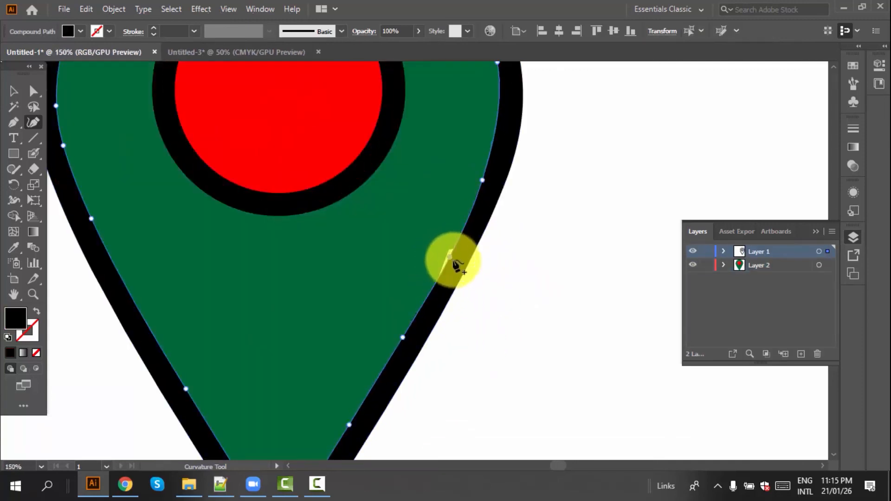
{"action": "left_click", "coordinate": [442, 258]}
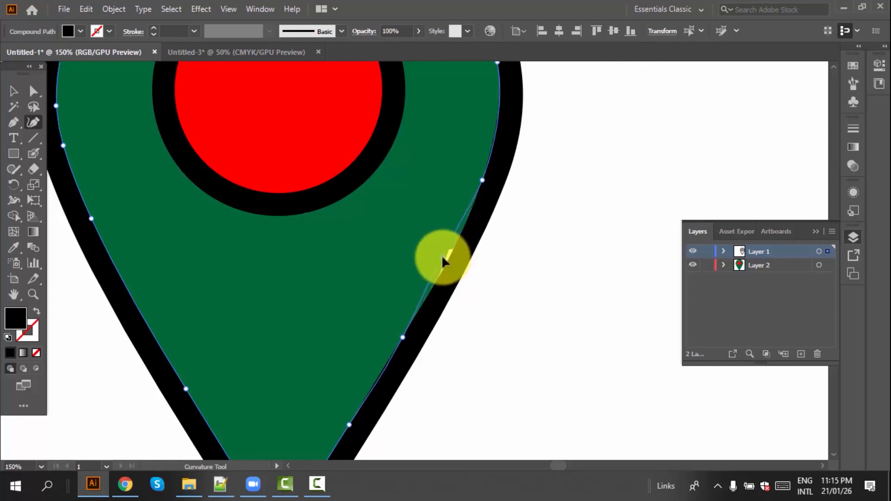
{"action": "scroll", "coordinate": [469, 341], "scroll_direction": "down", "scroll_amount": 3}
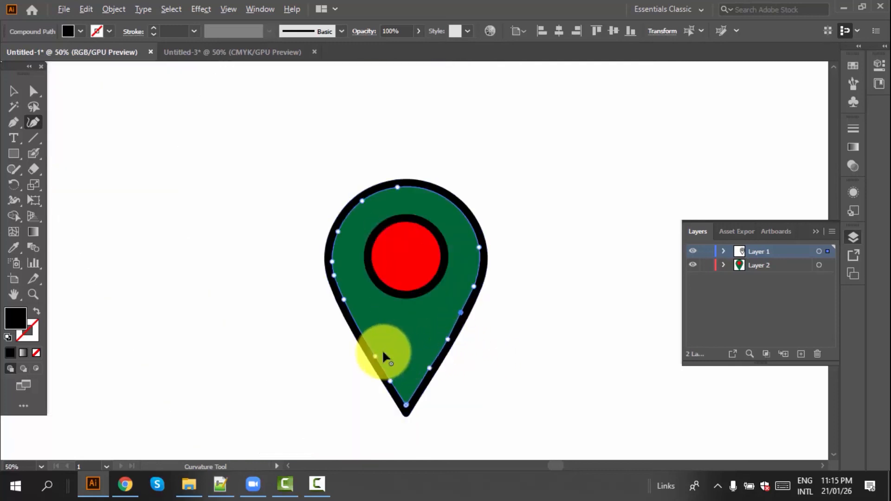
Review the whole pin on the artboard, selecting its outline and colour fills together and deselecting them
{"action": "scroll", "coordinate": [386, 351], "scroll_direction": "down", "scroll_amount": 3}
{"action": "scroll", "coordinate": [412, 382], "scroll_direction": "up", "scroll_amount": 2}
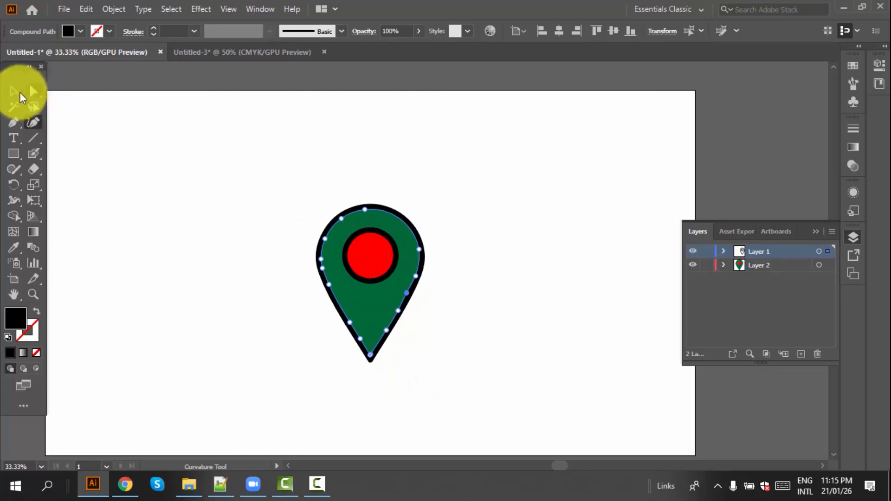
{"action": "left_click", "coordinate": [14, 91]}
{"action": "left_click", "coordinate": [515, 342]}
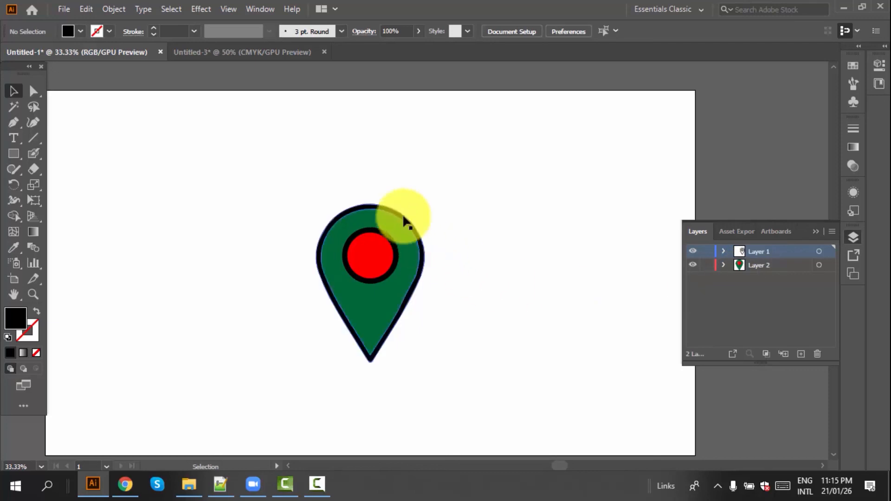
{"action": "left_click_drag", "start_coordinate": [321, 194], "coordinate": [414, 311]}
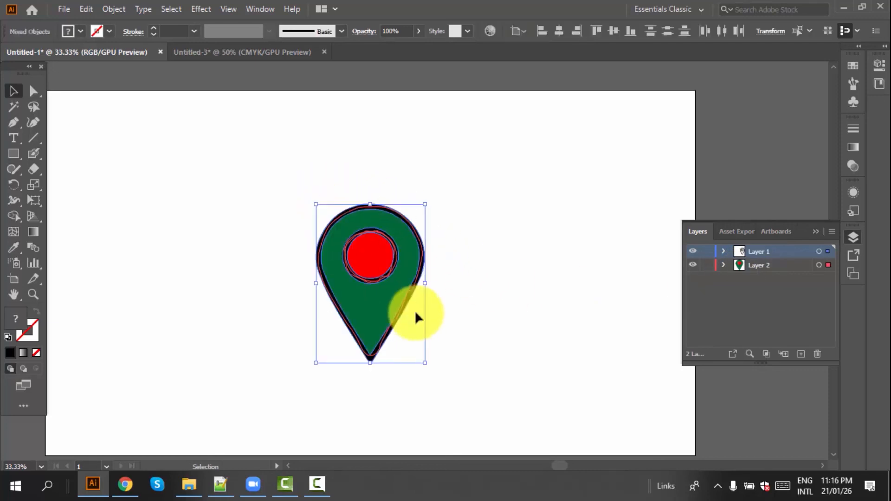
{"action": "left_click", "coordinate": [456, 210]}
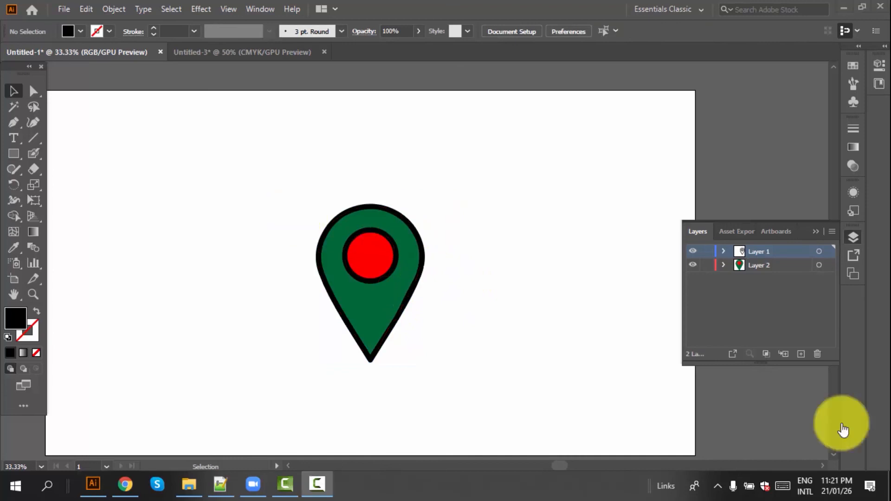